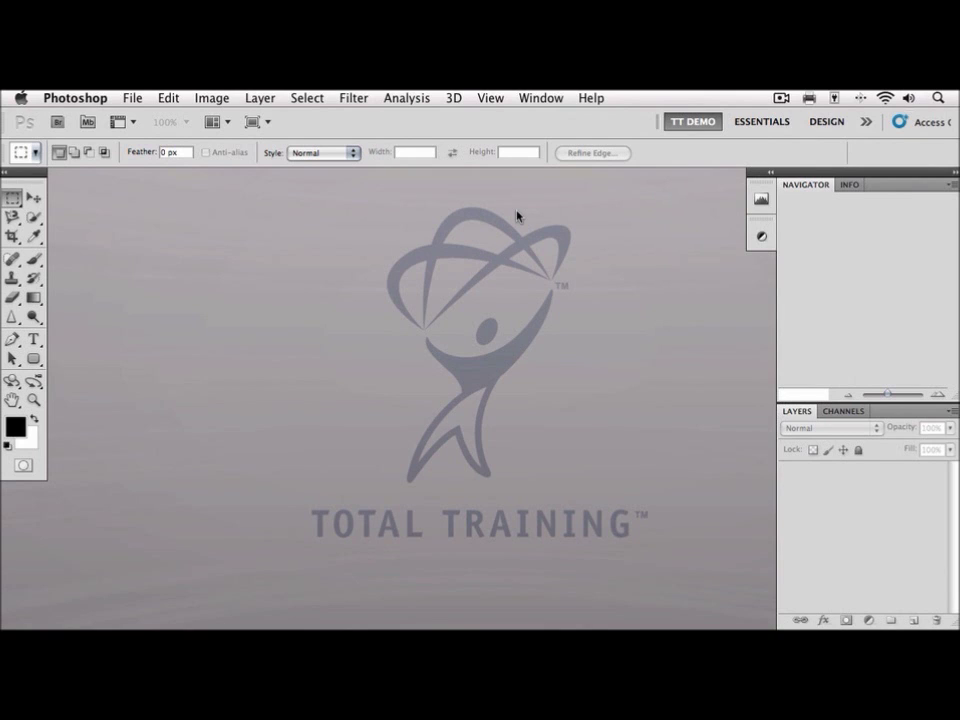
- Open adjustmentlayers.tif from the Chapter 05 folder
key(super+o)
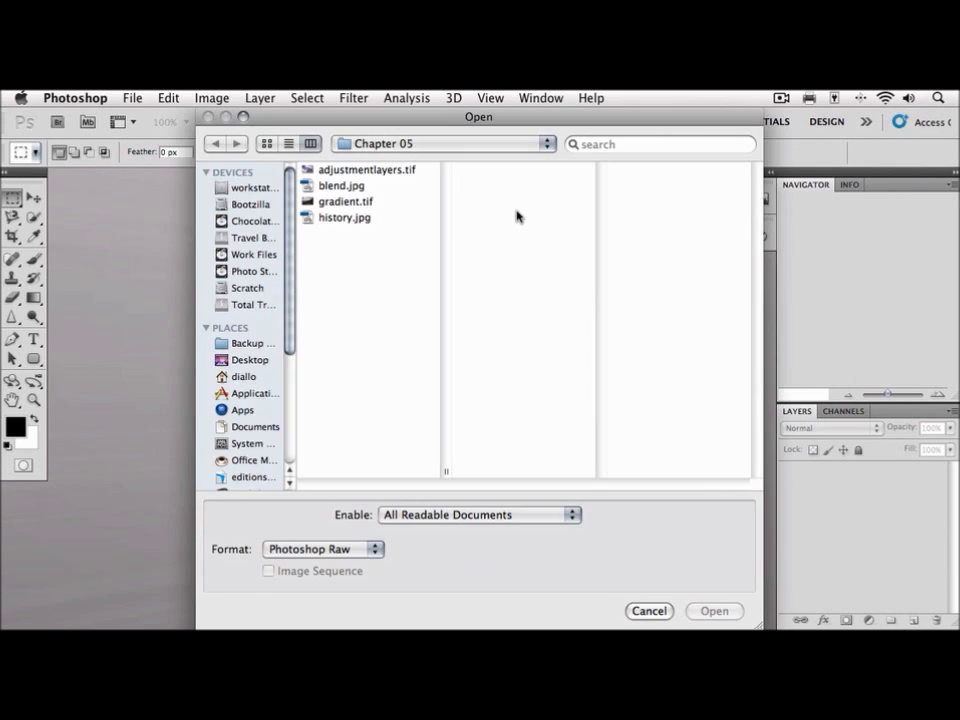
click(341, 170)
double_click(341, 170)
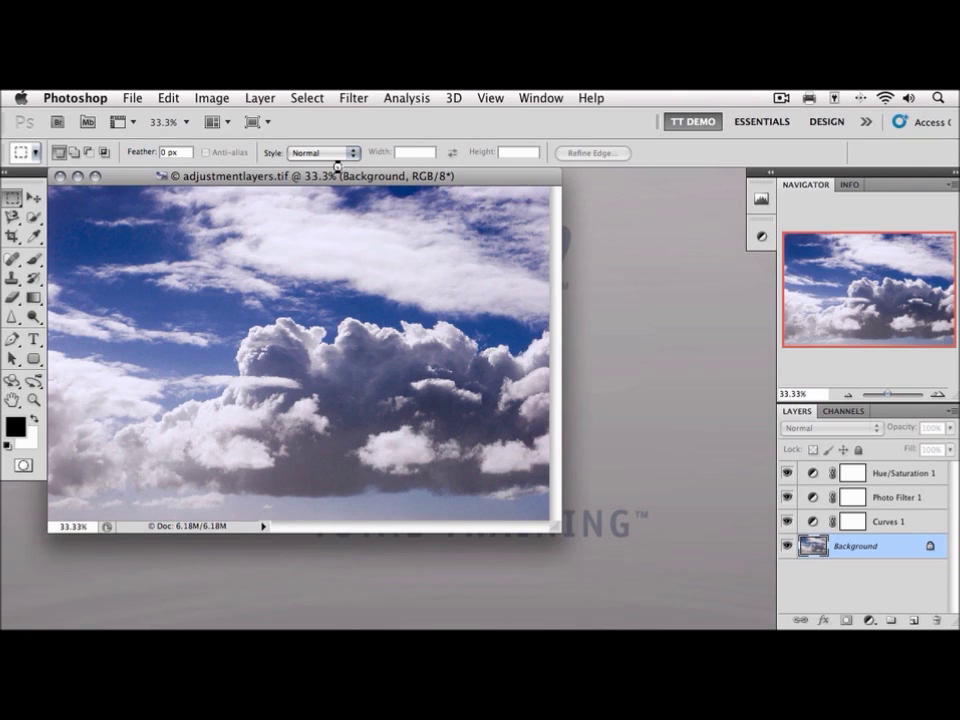
- Hide the Curves 1, Photo Filter 1 and Hue/Saturation 1 layers and show them again to compare the image
click(787, 522)
click(787, 497)
click(788, 473)
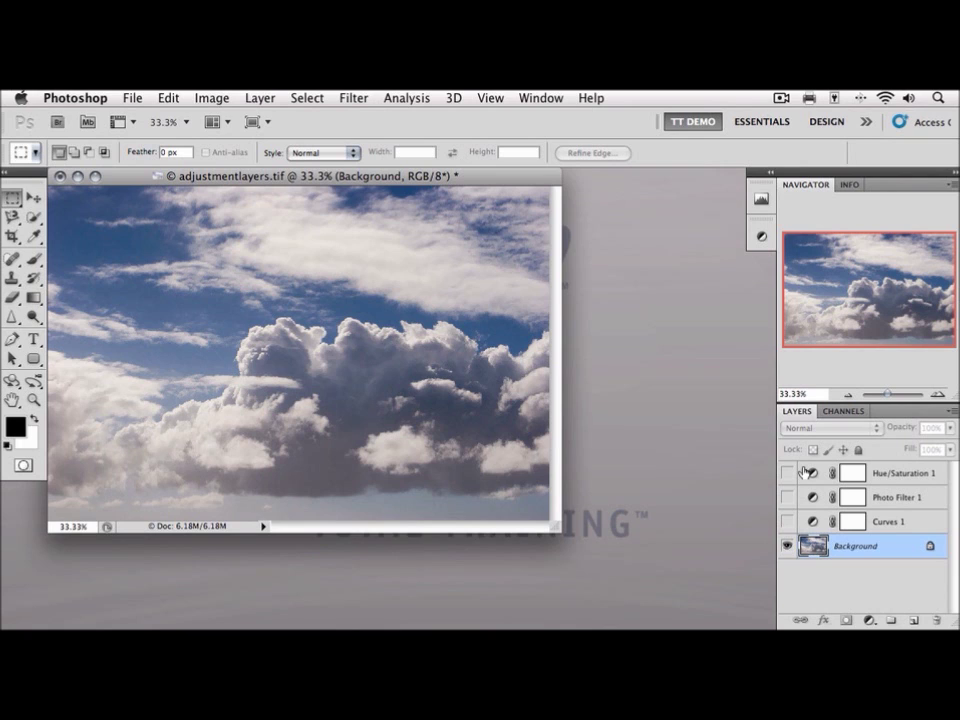
drag(787, 472, 791, 519)
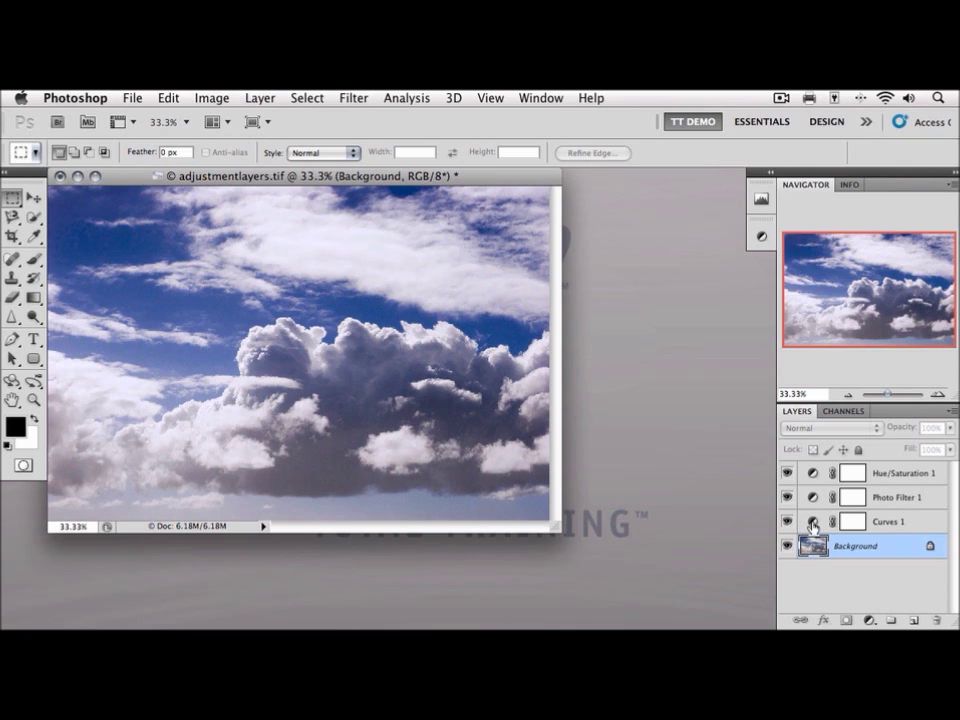
- Edit the Curves 1 adjustment with the on-image tool, raising the clouds' tone at input 196 to output 223
double_click(812, 524)
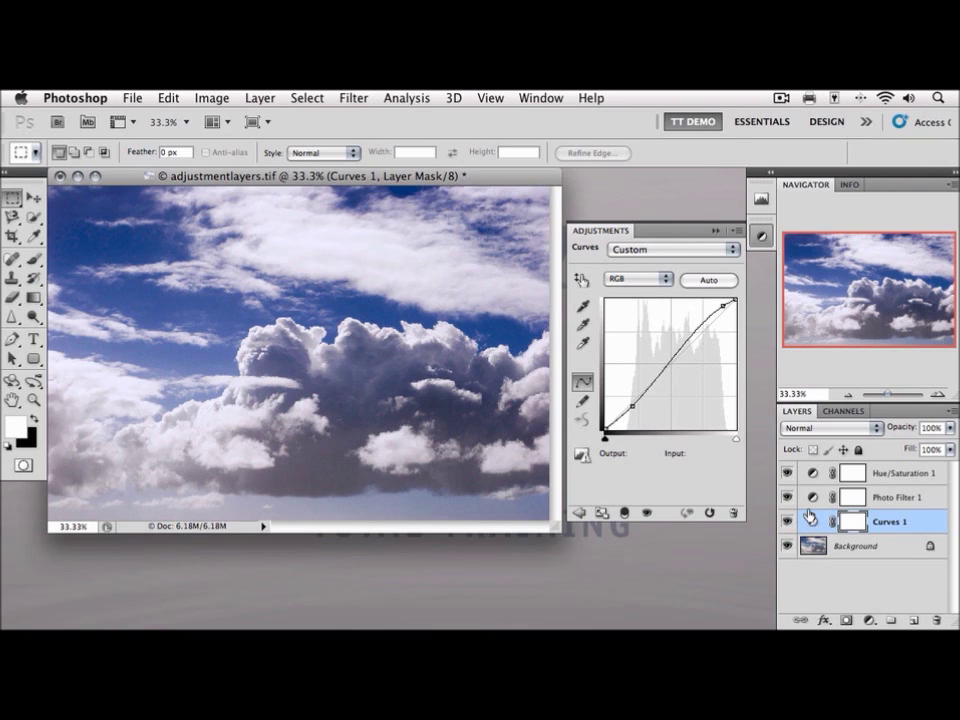
click(584, 282)
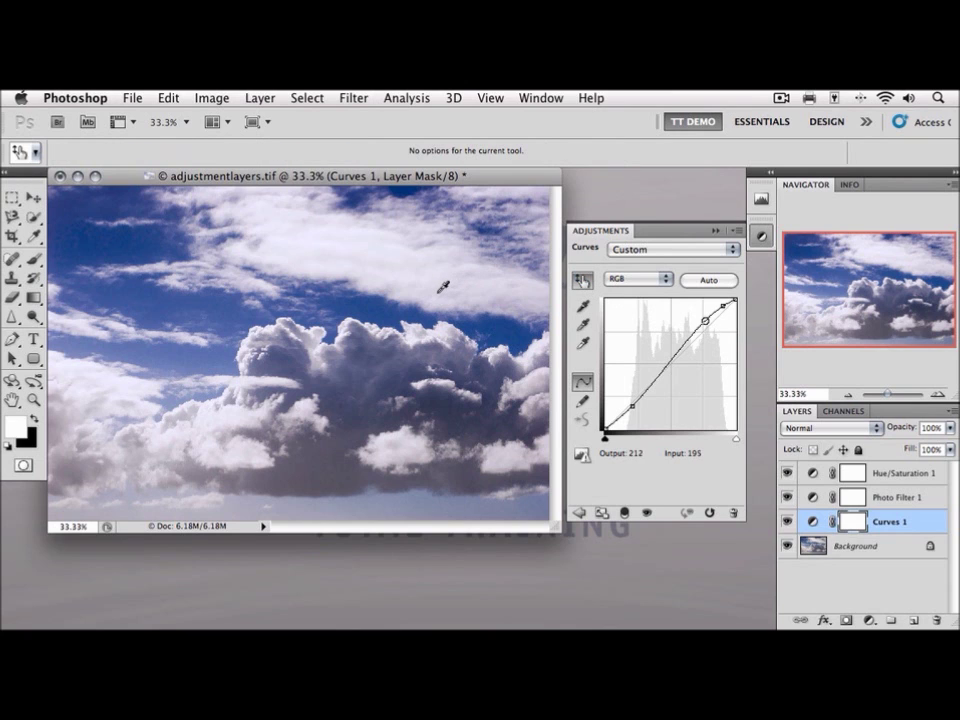
drag(436, 298, 434, 288)
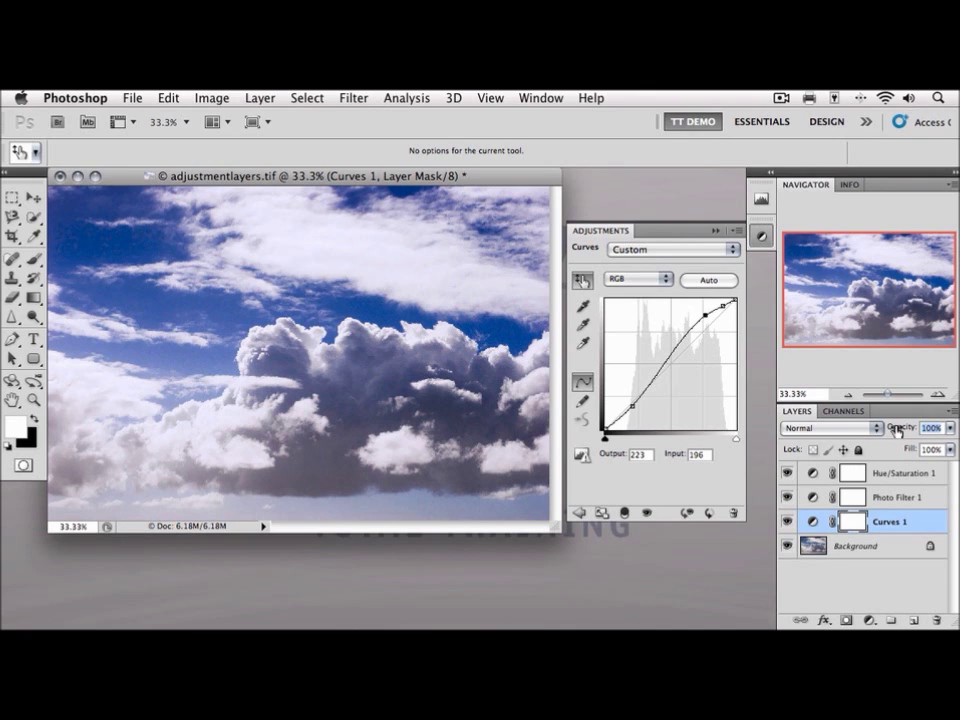
- Try the Curves 1 layer at 30% opacity, return it to 100%, and delete the layer
text(30)
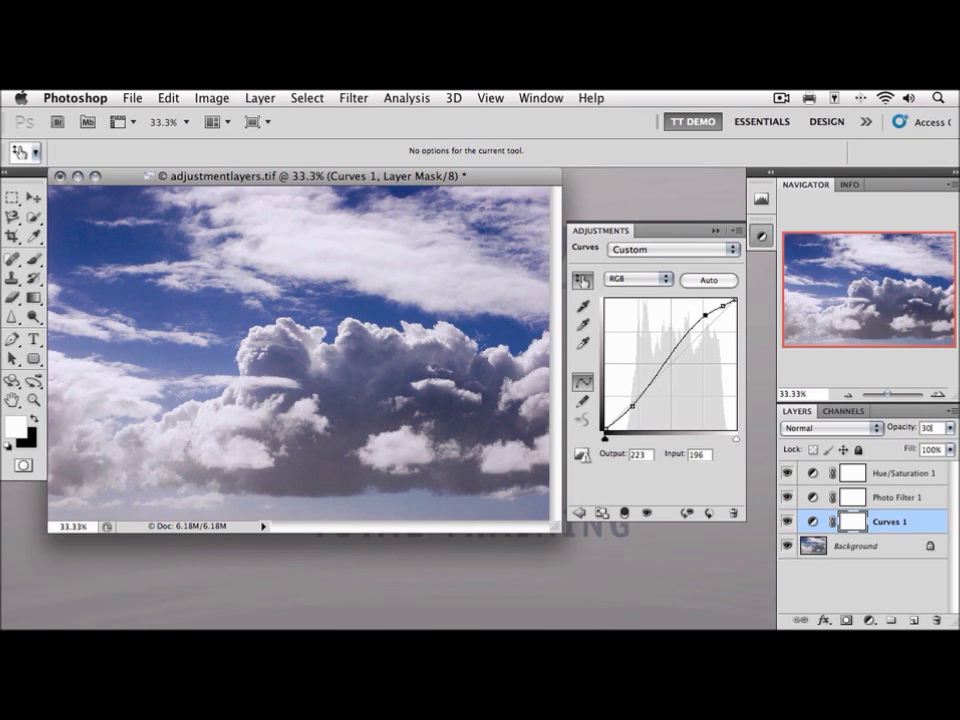
key(Return)
text(100)
key(Return)
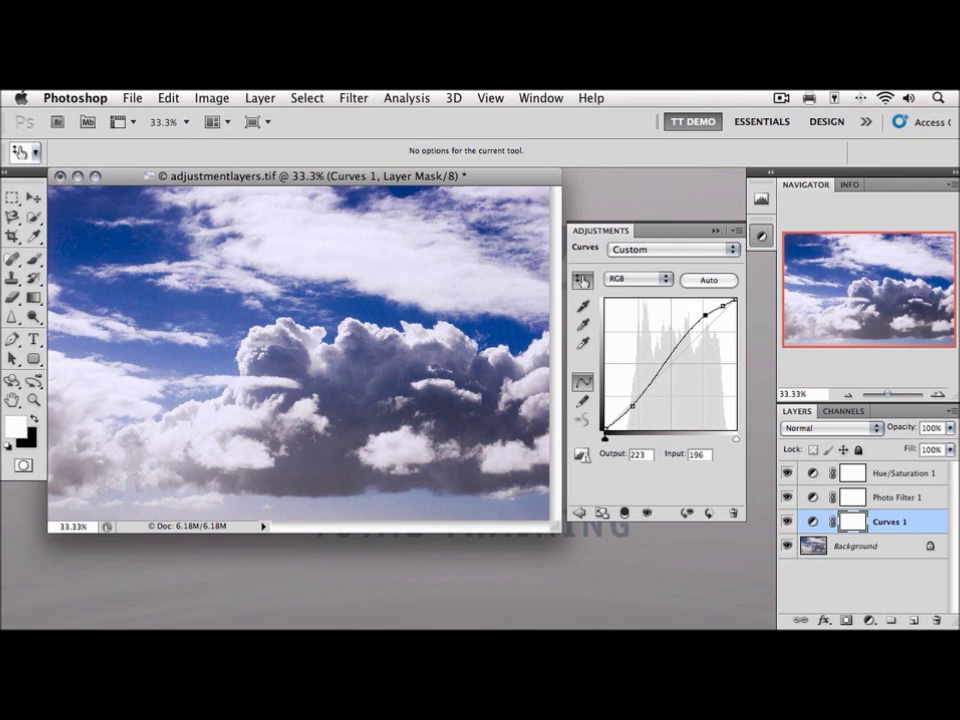
right_click(889, 522)
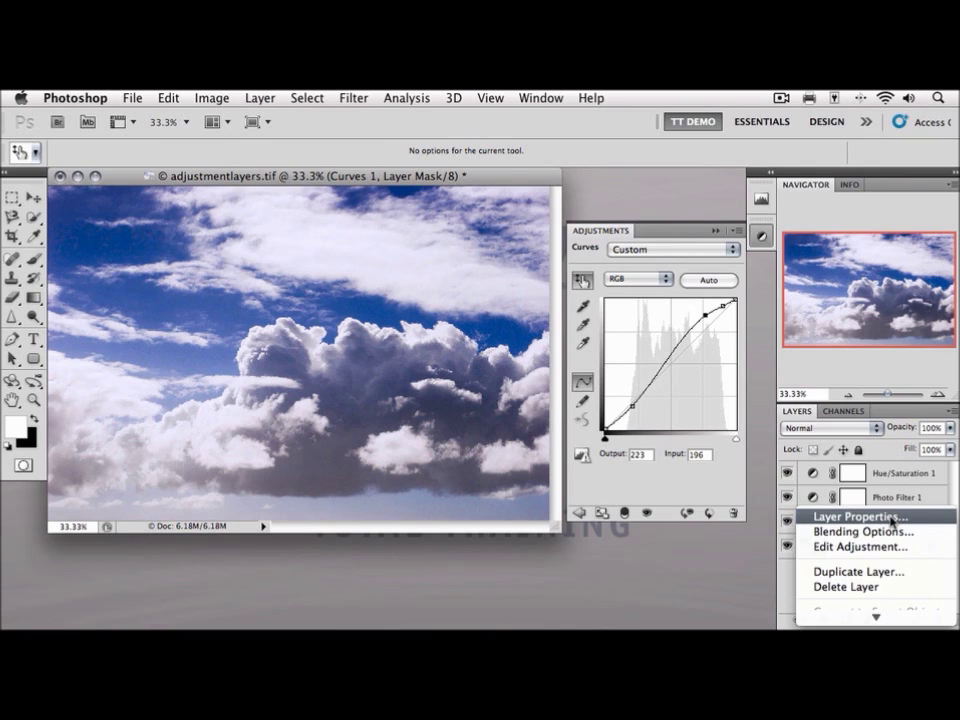
click(879, 588)
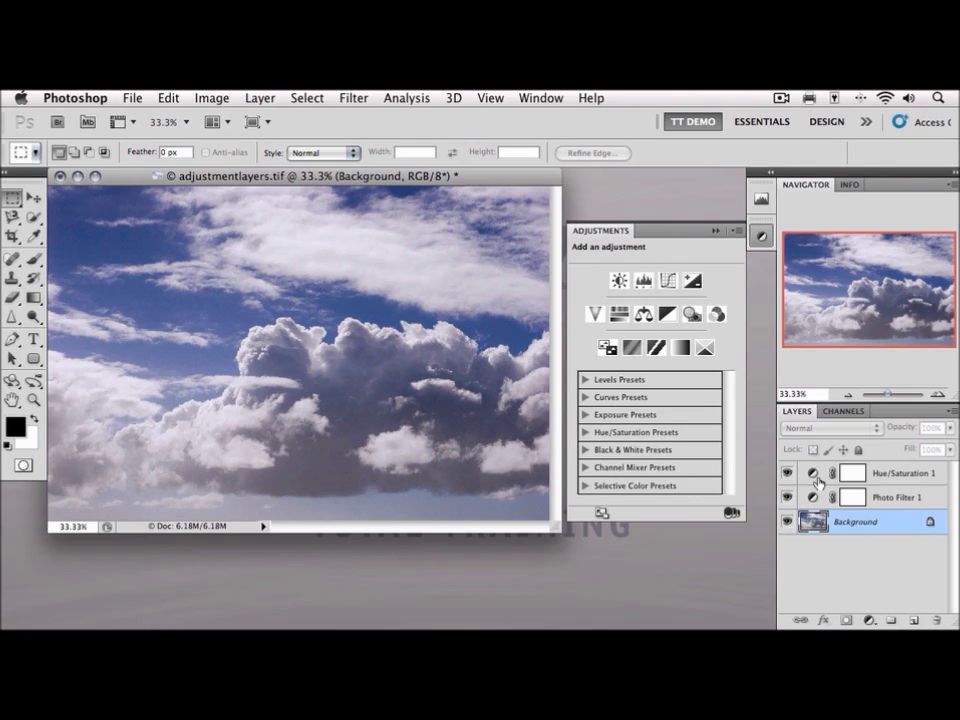
- Set the layer thumbnails to the medium size in the Layers panel options
click(944, 412)
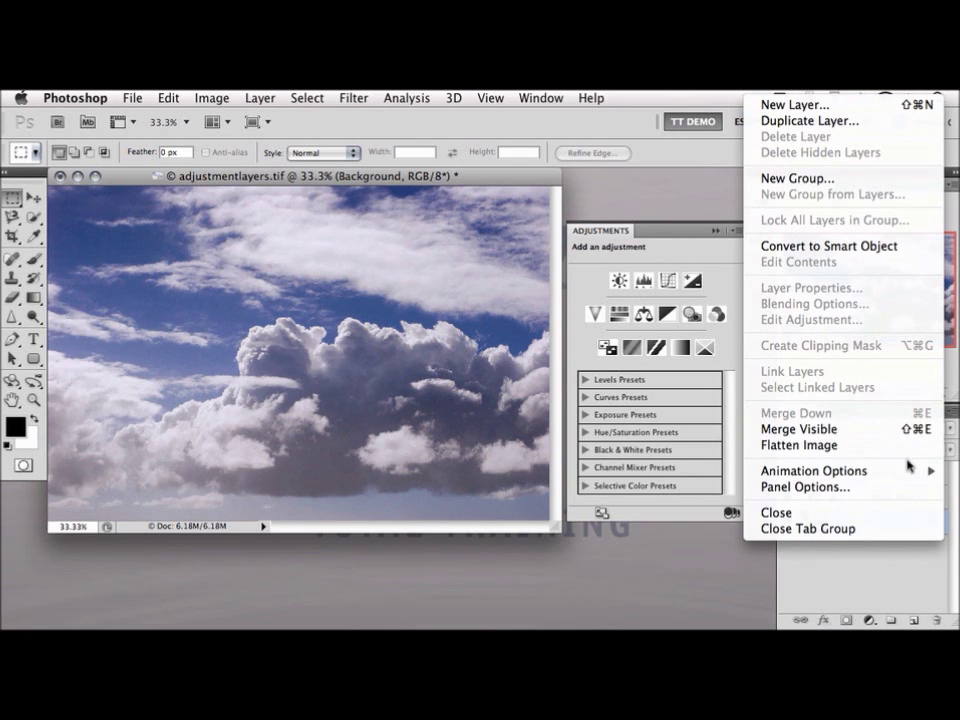
click(895, 489)
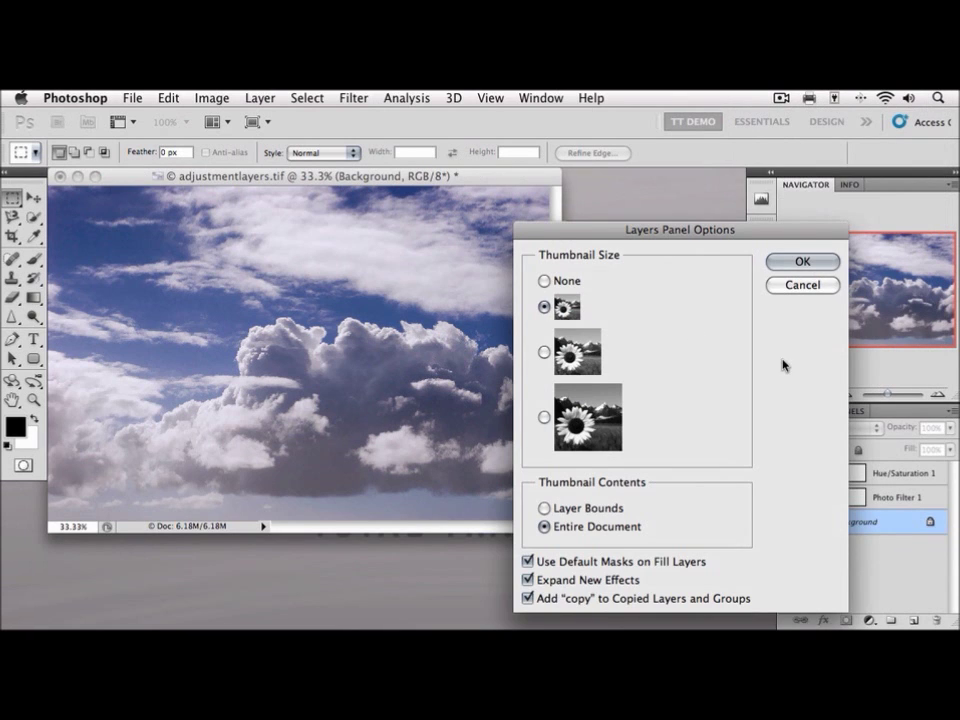
click(544, 352)
key(Return)
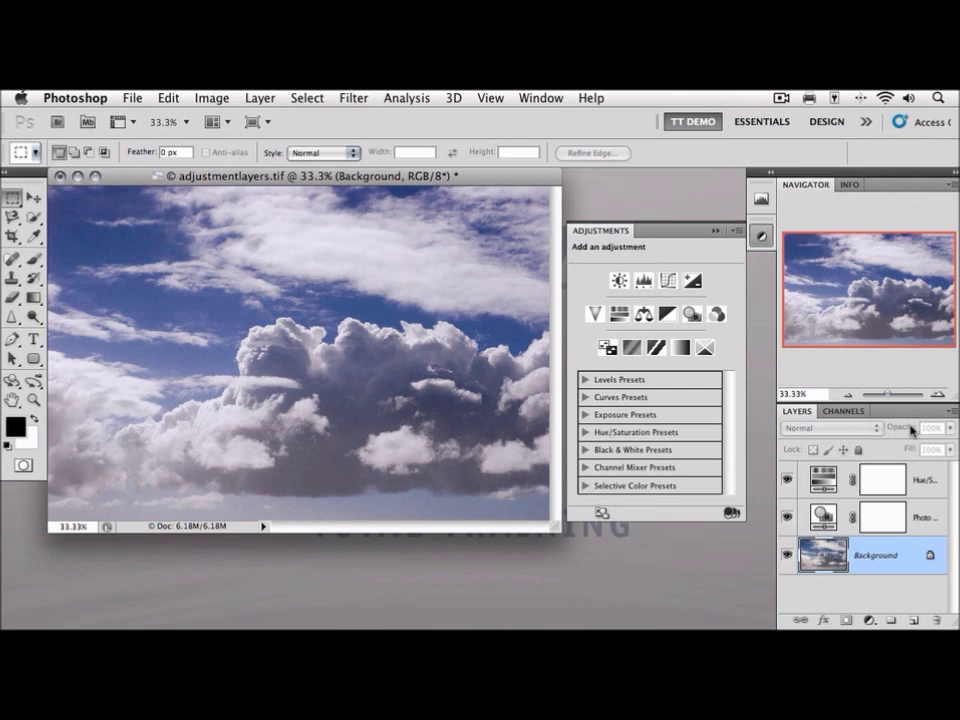
- Restore the layer thumbnails to the smallest image size
click(952, 410)
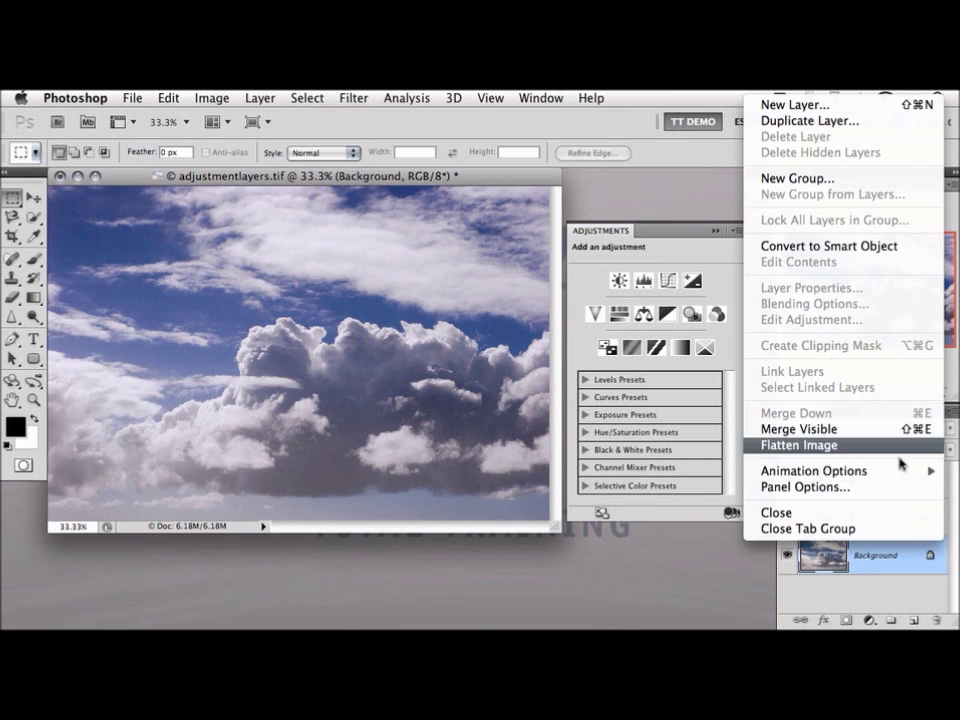
click(886, 487)
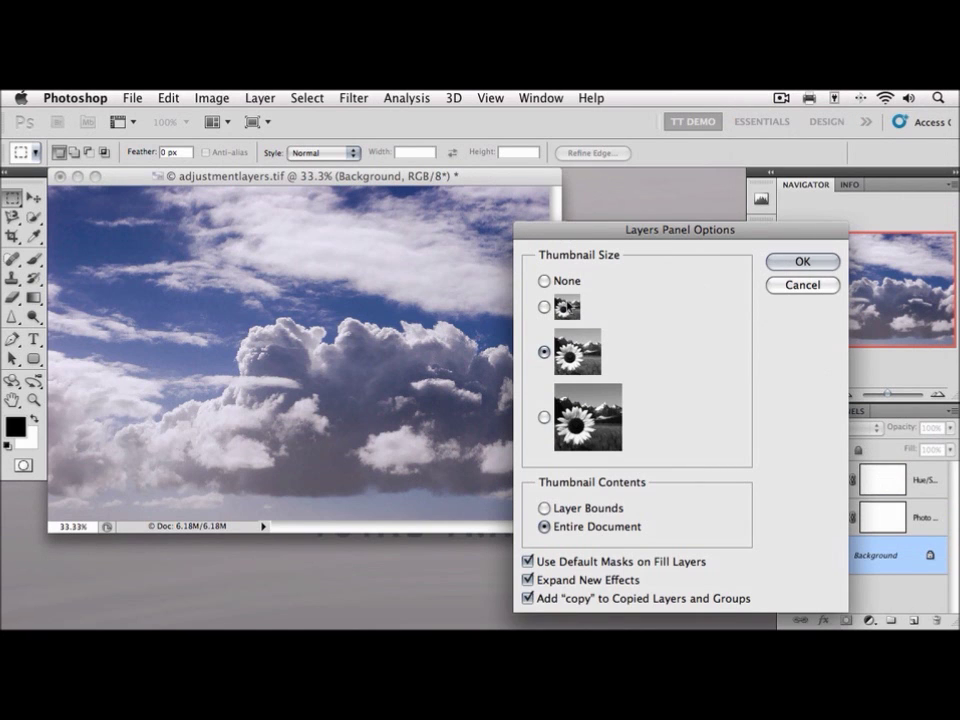
click(544, 307)
key(Return)
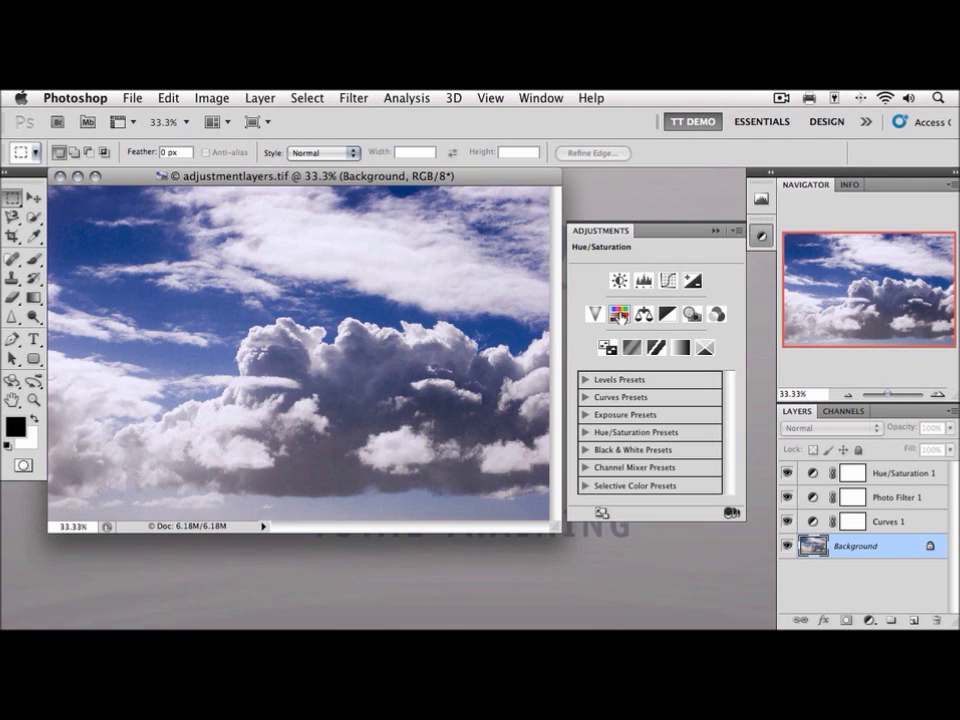
- Add a Hue/Saturation adjustment layer directly above the Background and set its saturation to -65
click(620, 315)
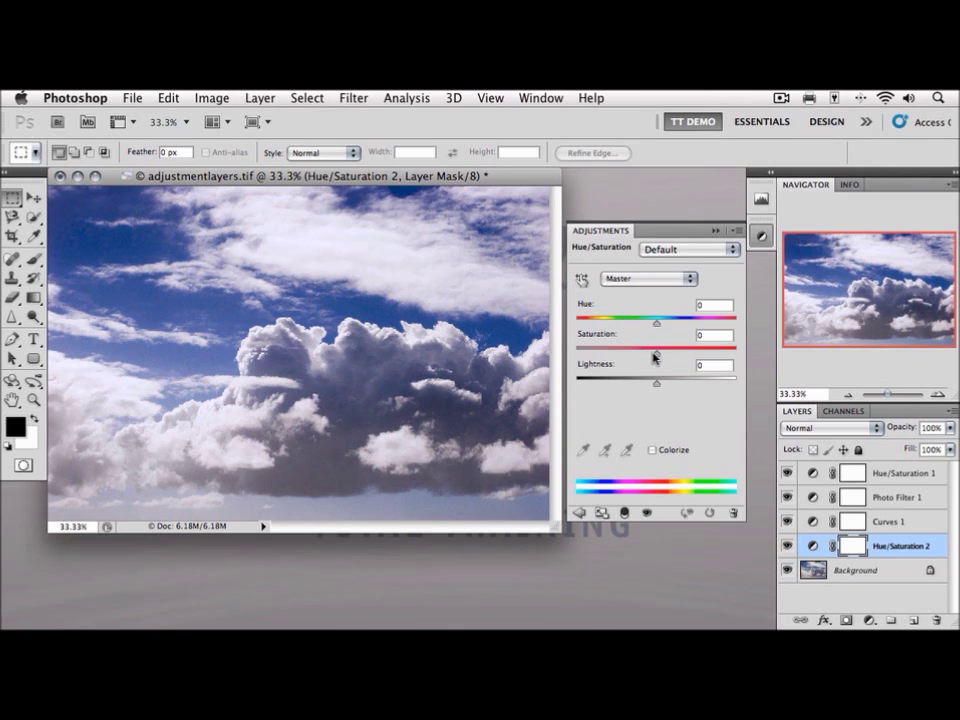
drag(656, 352, 604, 355)
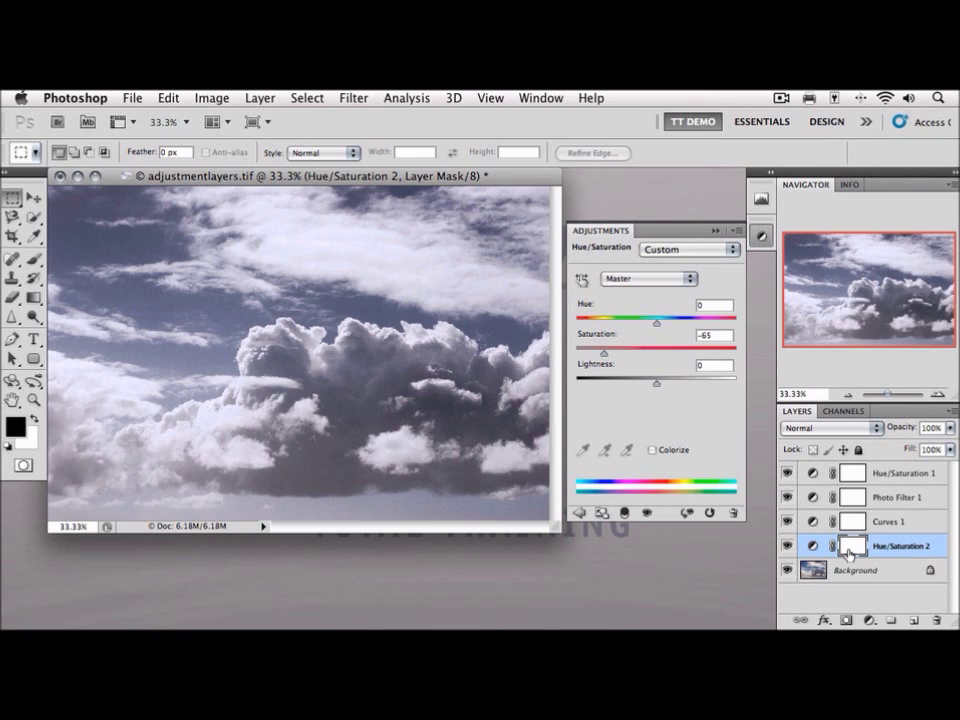
- Fill the Hue/Saturation 2 layer mask with black at 100% opacity in Normal mode
click(170, 98)
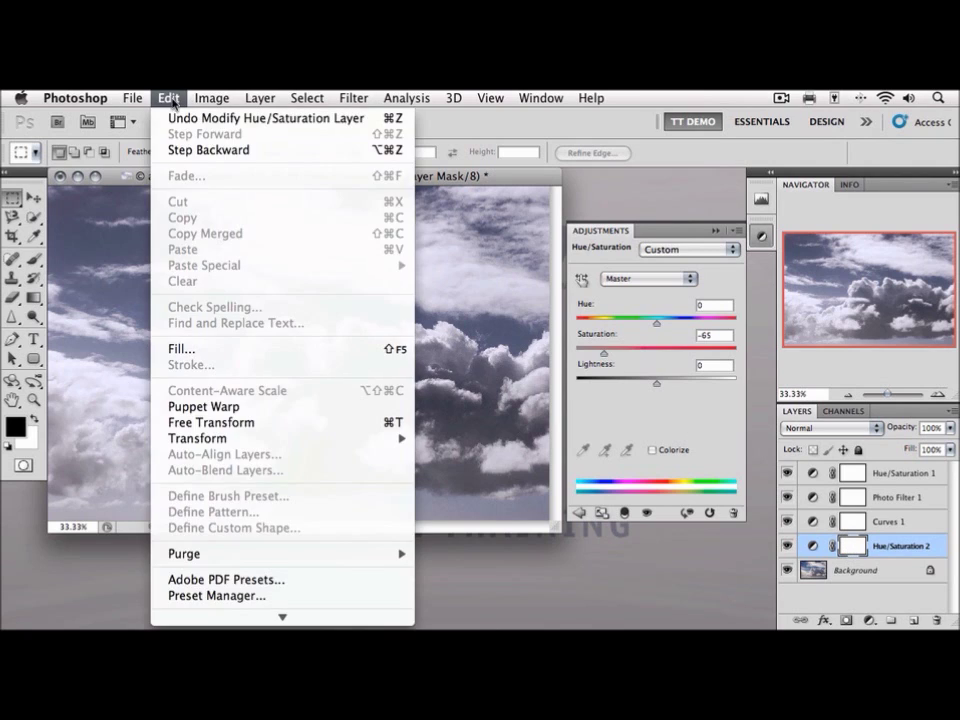
click(185, 348)
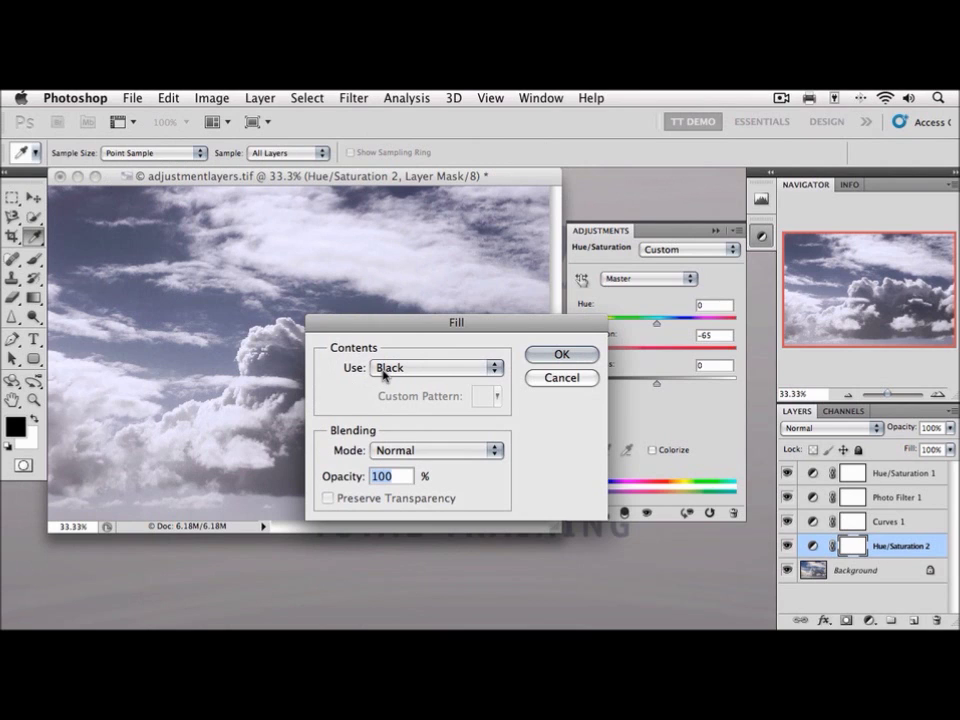
key(Return)
key(m)
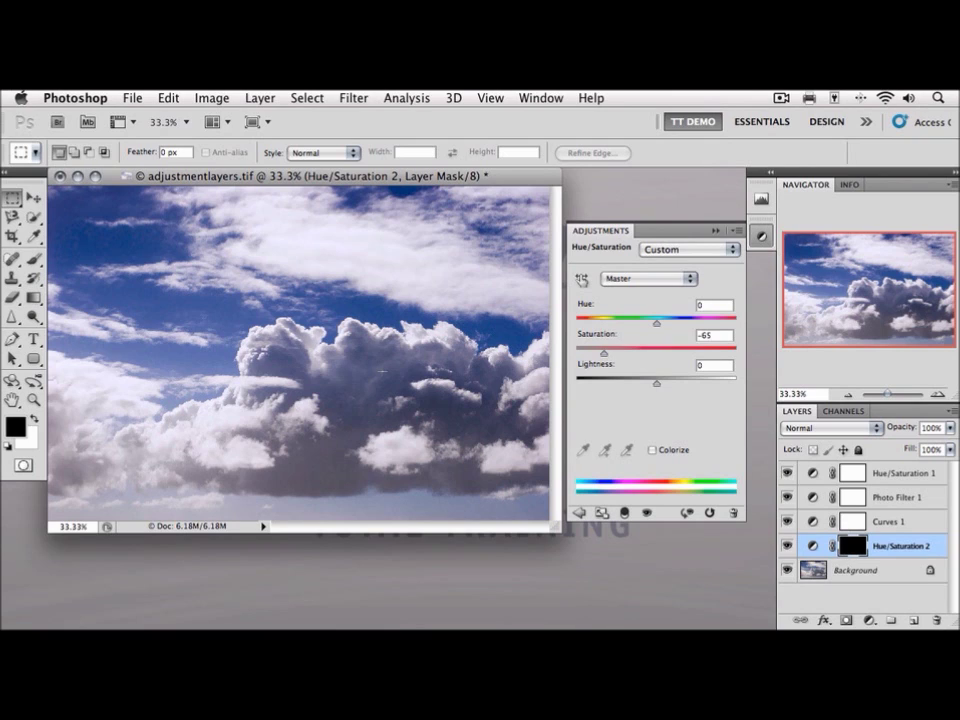
- Toggle the visibility of the Hue/Saturation 2 layer to compare the image with and without it
click(787, 546)
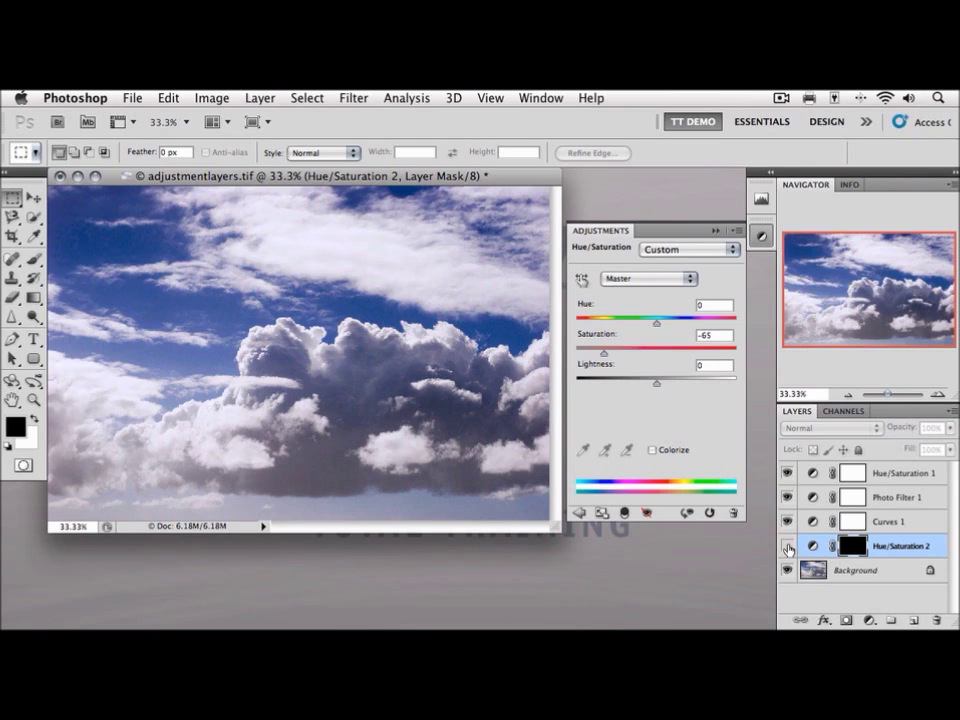
click(787, 546)
click(787, 546)
click(787, 546)
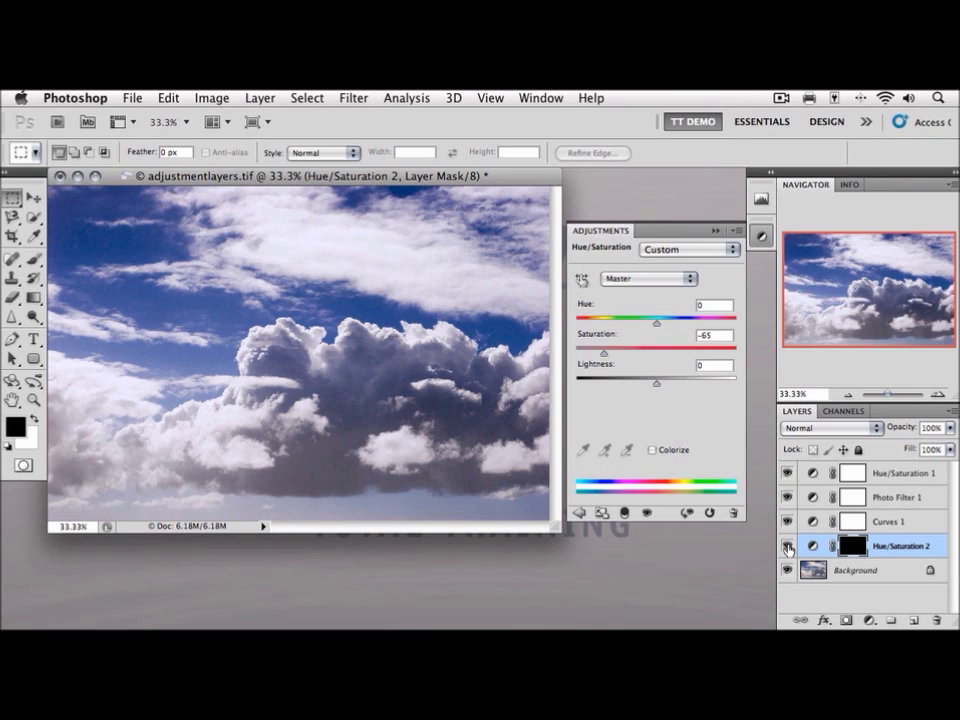
click(788, 546)
- Paint white over the large dark cloud on the Hue/Saturation 2 mask with a soft 250 px brush at 0% hardness
click(35, 259)
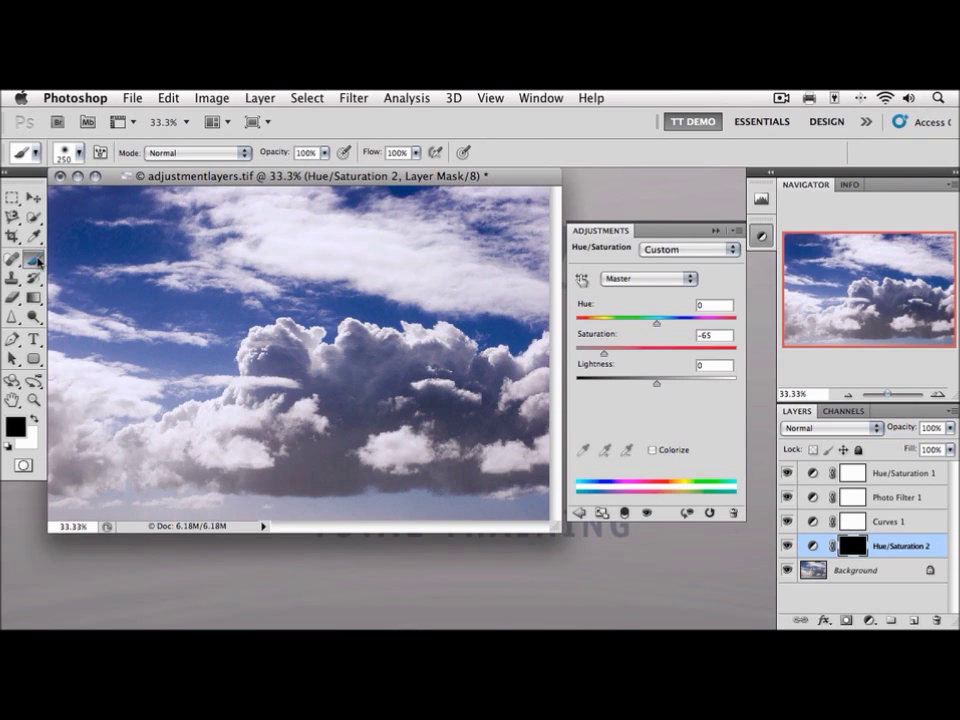
click(79, 154)
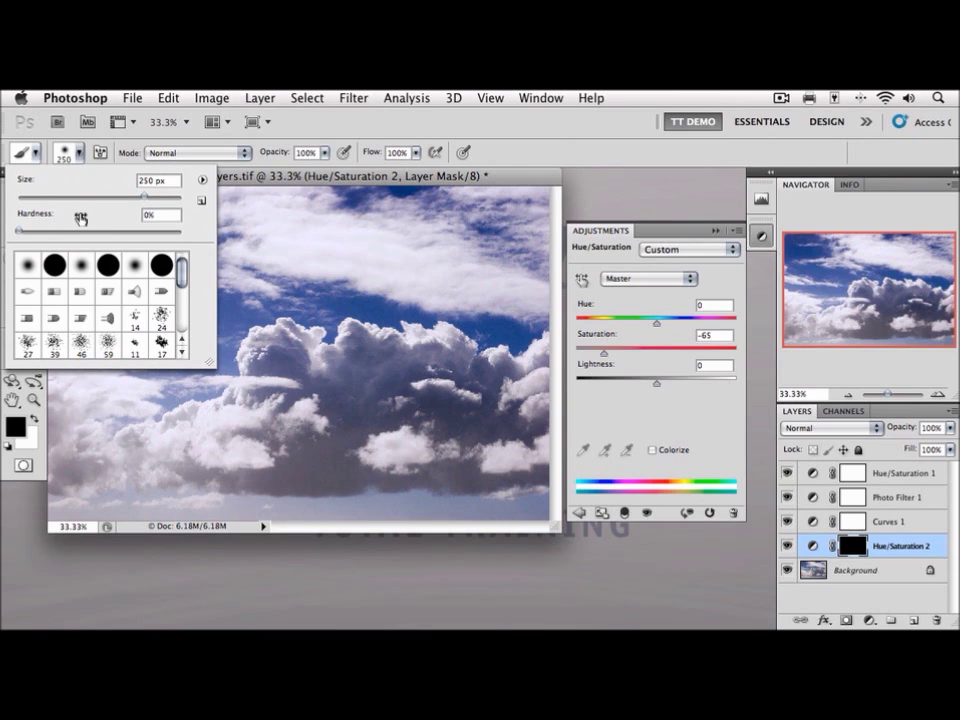
click(60, 118)
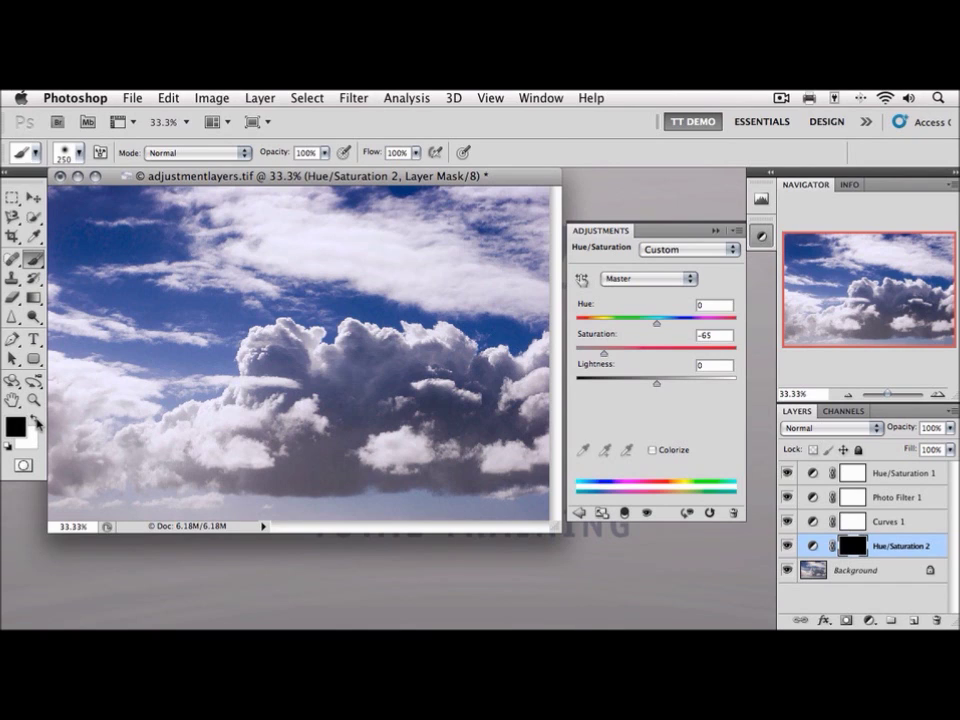
click(36, 421)
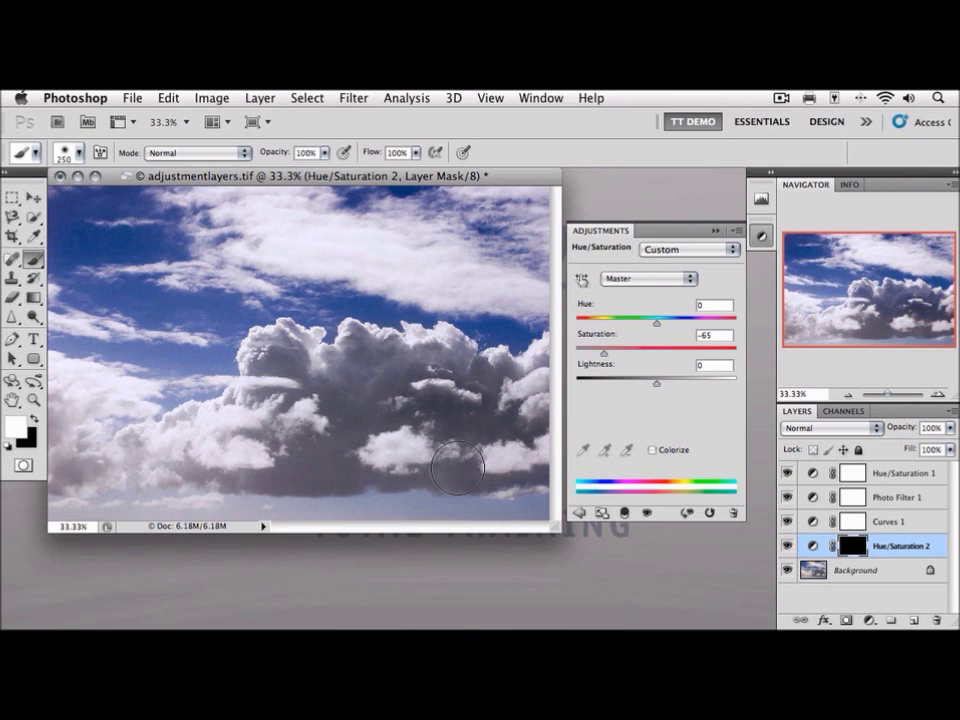
drag(509, 430, 530, 407)
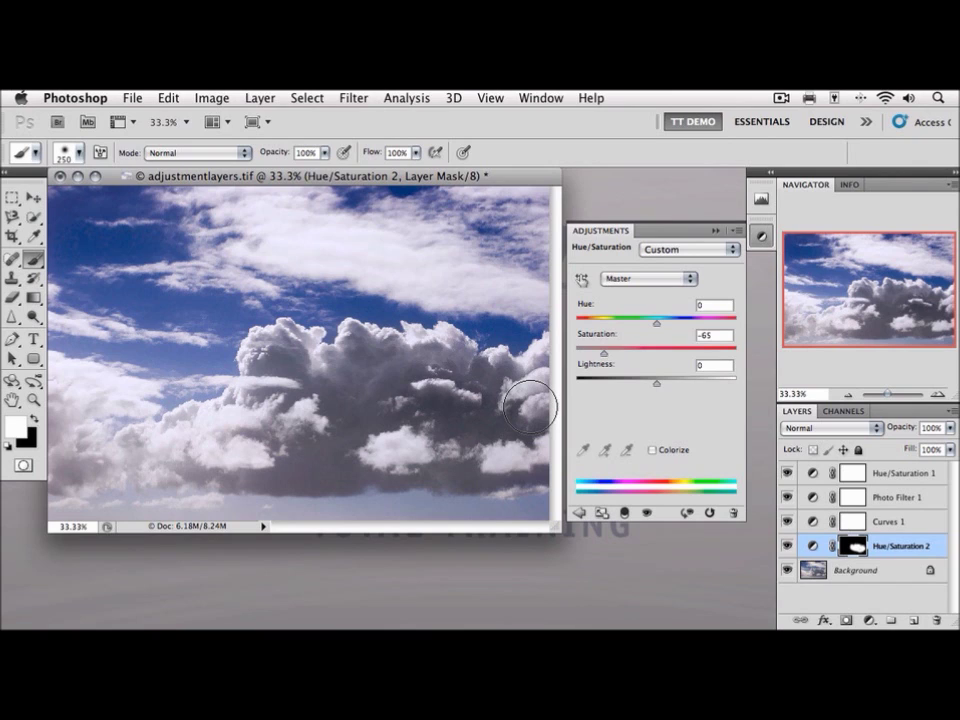
- Inspect the painted Hue/Saturation 2 mask as a colour overlay through its channel, hide the overlay and return to the layers
click(829, 414)
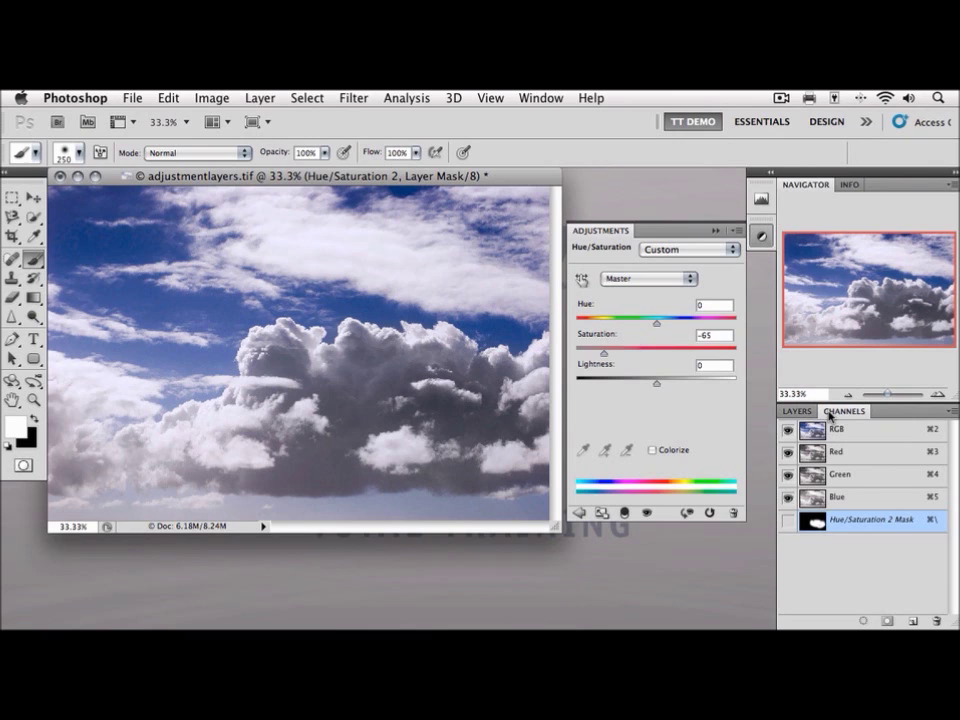
click(790, 524)
key(x)
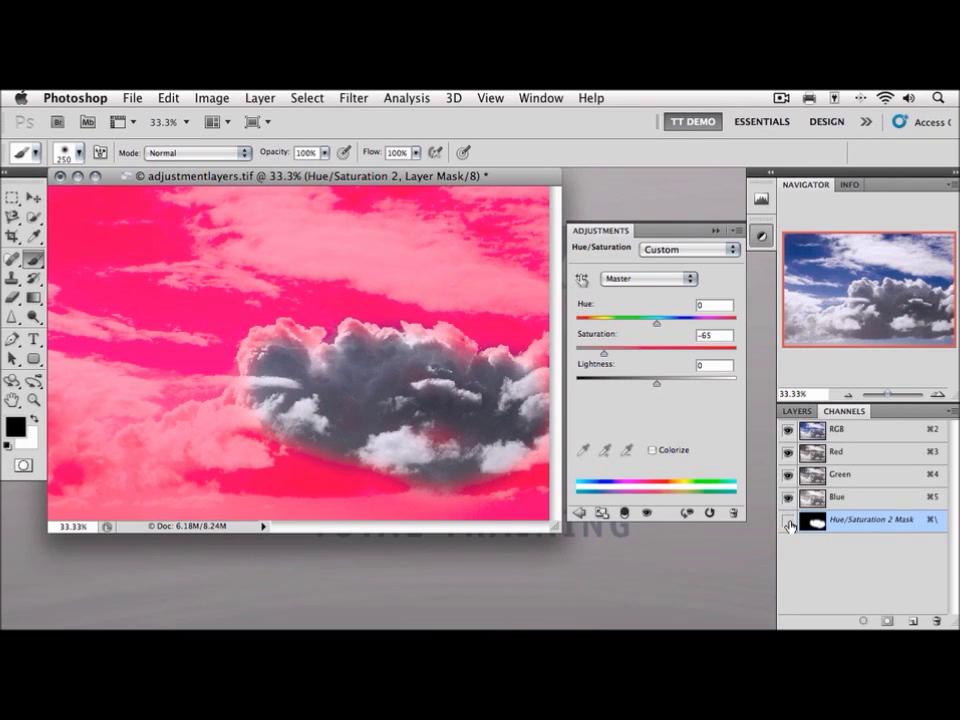
click(789, 524)
key(x)
click(796, 411)
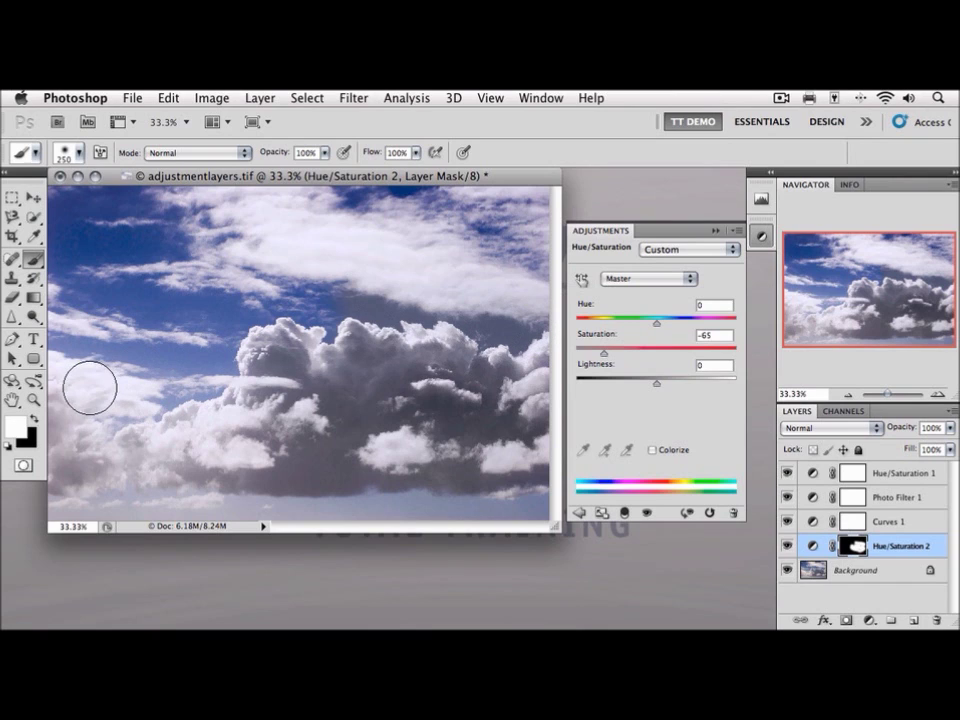
- Make black the foreground colour for painting on the Hue/Saturation 2 mask
click(35, 421)
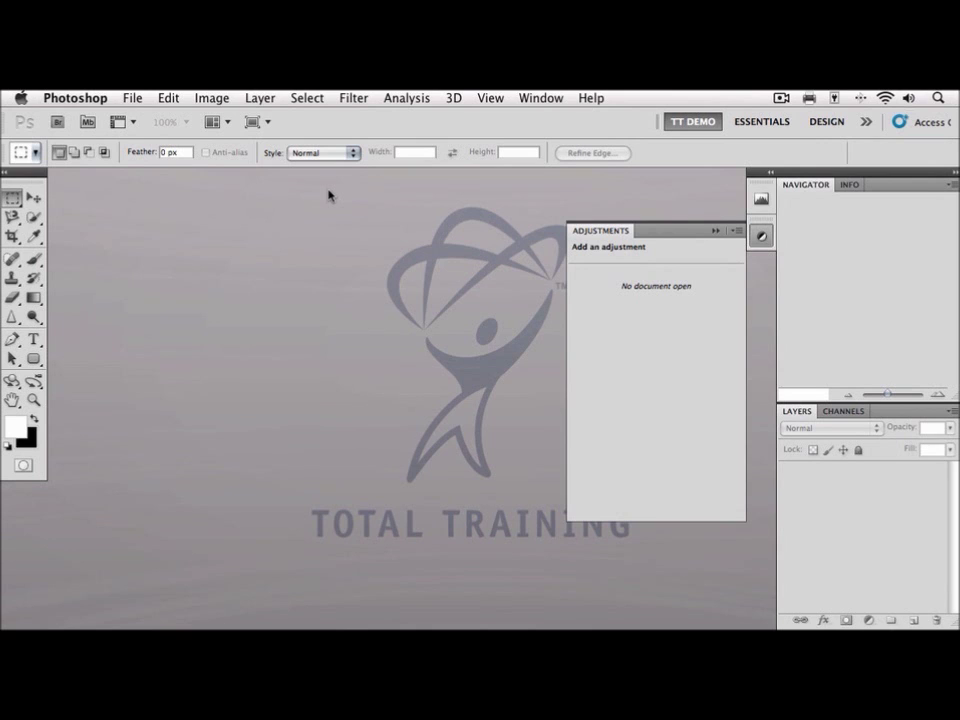
- Open gradient.tif from the Chapter 05 folder
key(super+o)
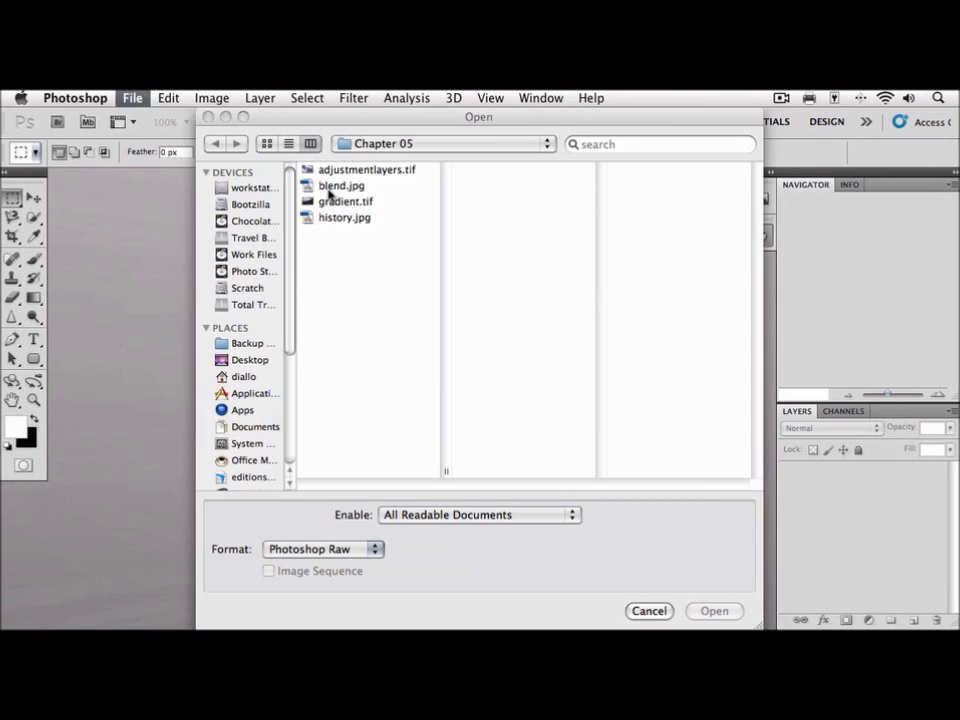
double_click(325, 201)
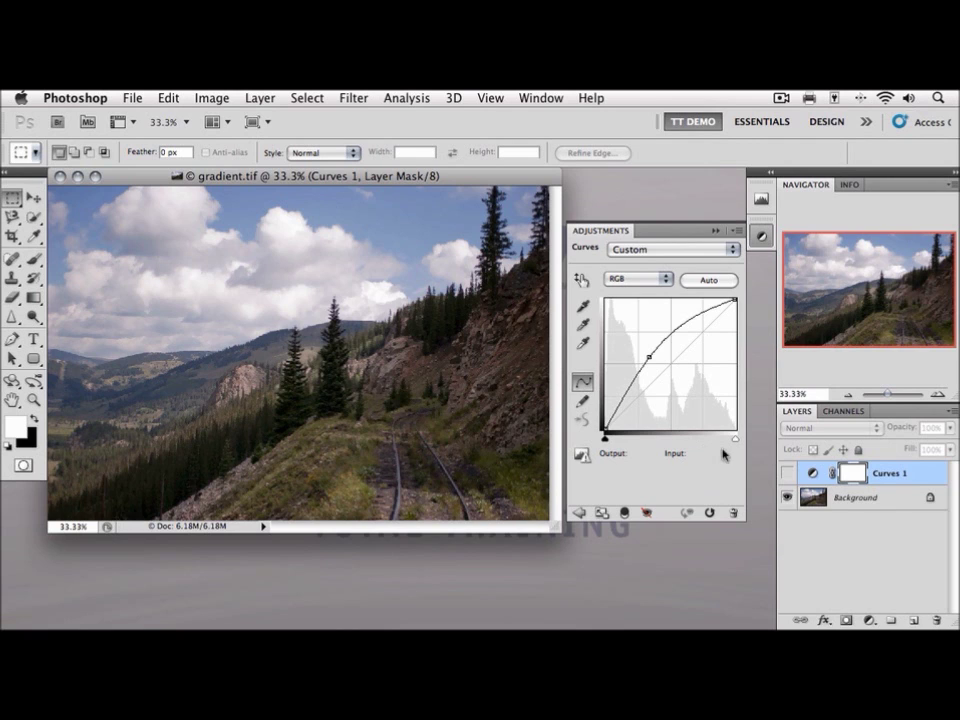
- Show the Curves 1 layer and draw a linear white-to-black Foreground to Background gradient upward on its mask, from the hillside toward the sky
click(787, 473)
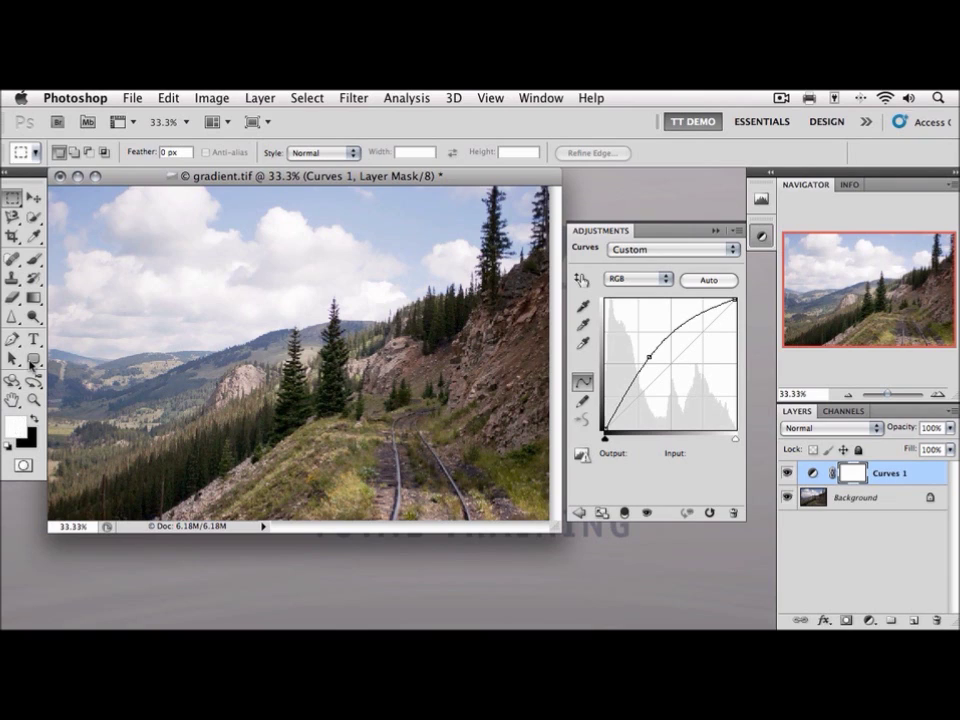
click(34, 299)
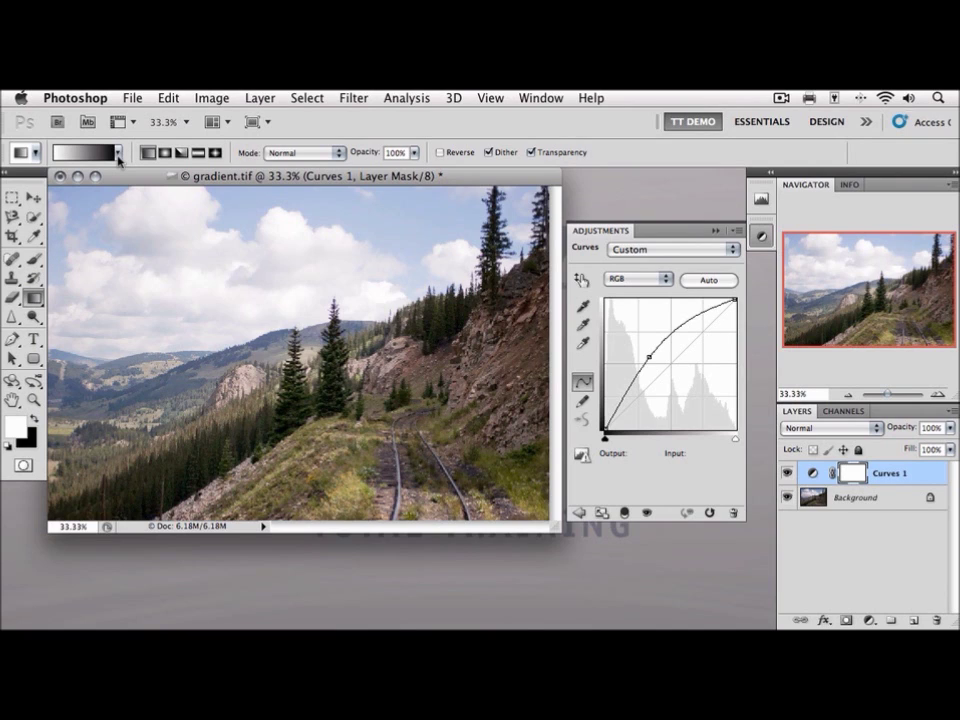
click(118, 156)
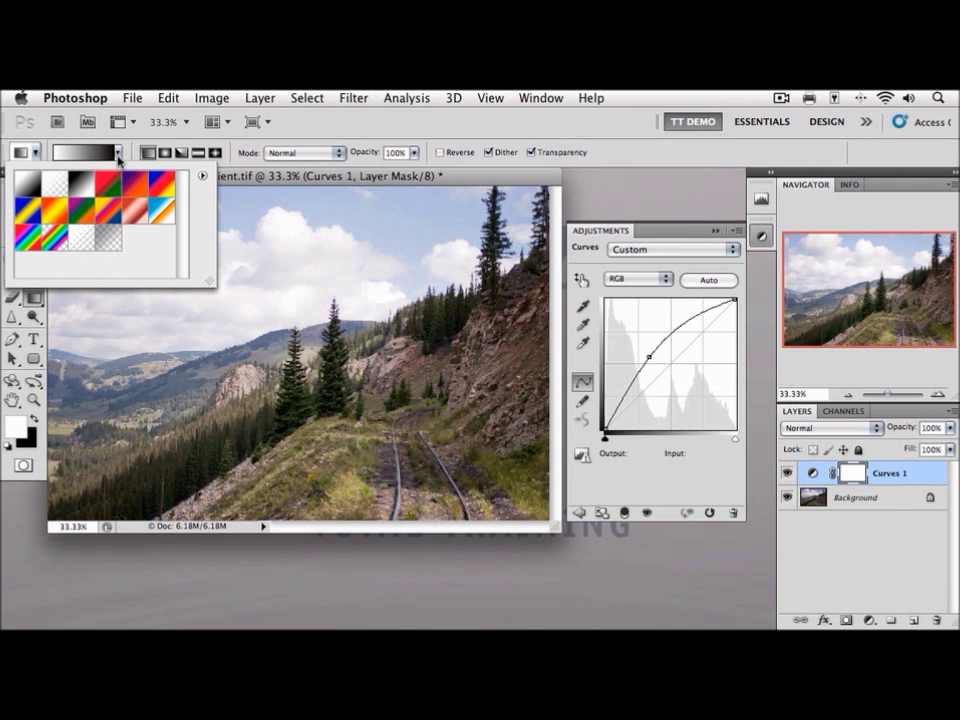
click(22, 187)
double_click(22, 187)
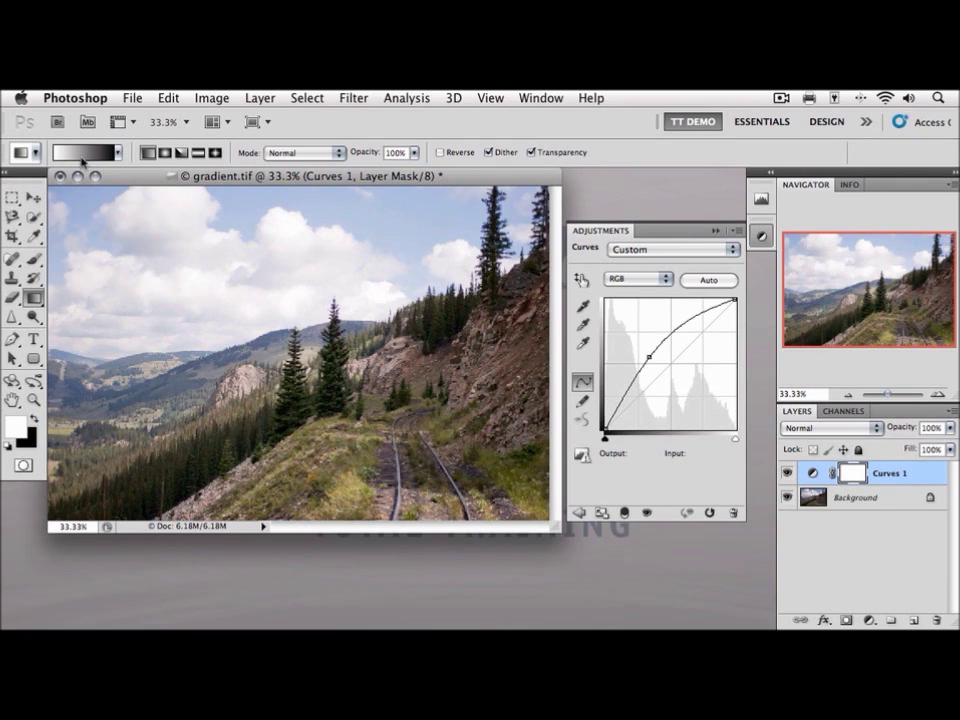
click(147, 153)
drag(330, 385, 330, 300)
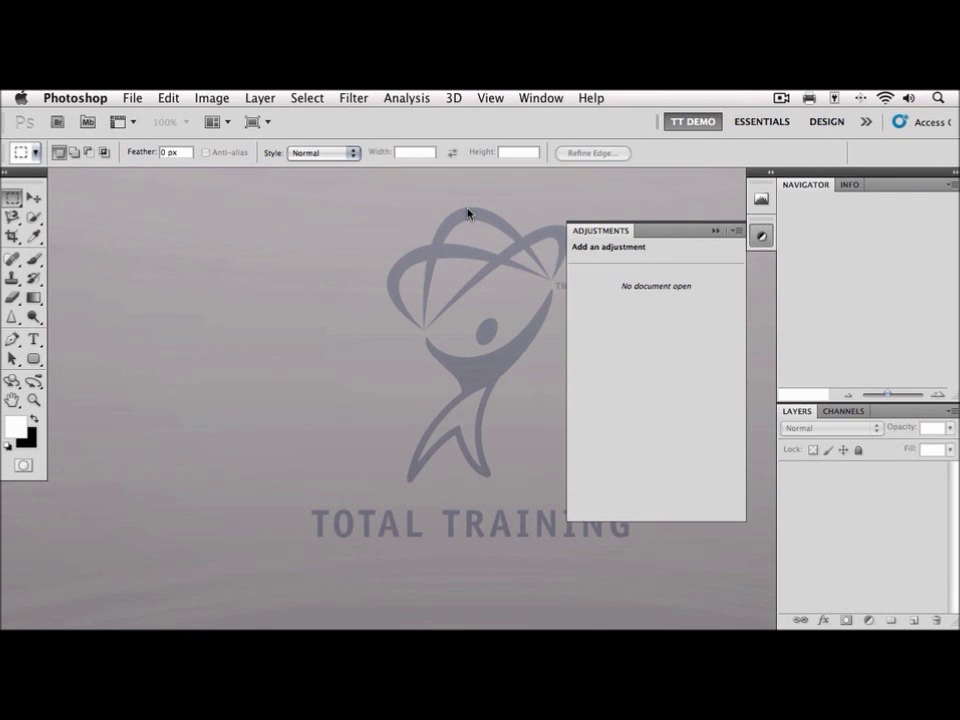
- Open blend.jpg from the Chapter 05 folder and add a Brightness/Contrast adjustment layer
key(cmd+o)
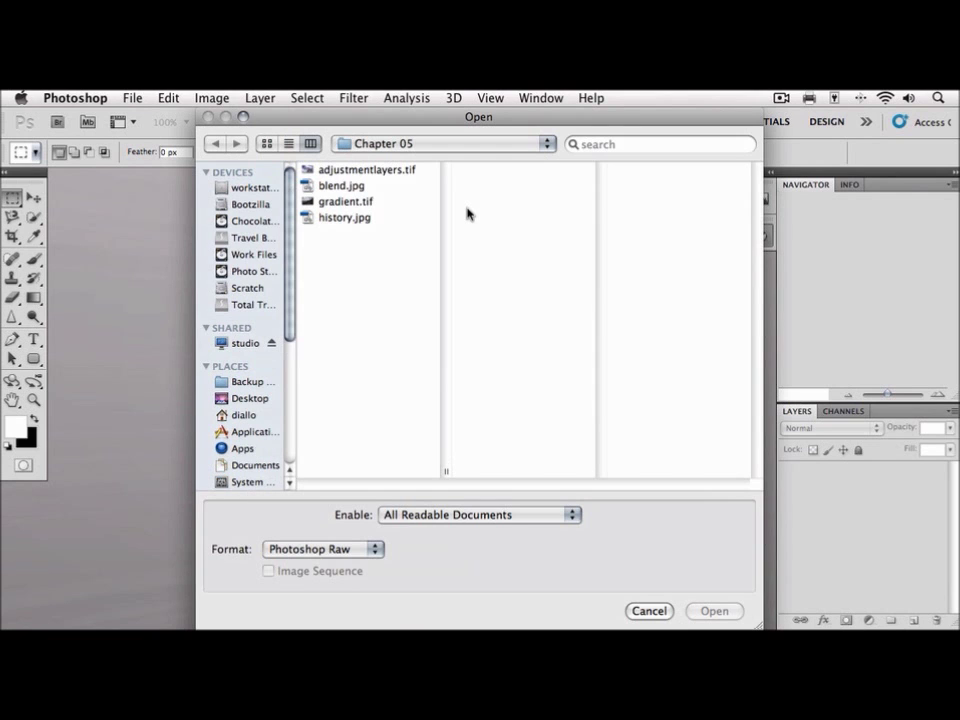
double_click(340, 185)
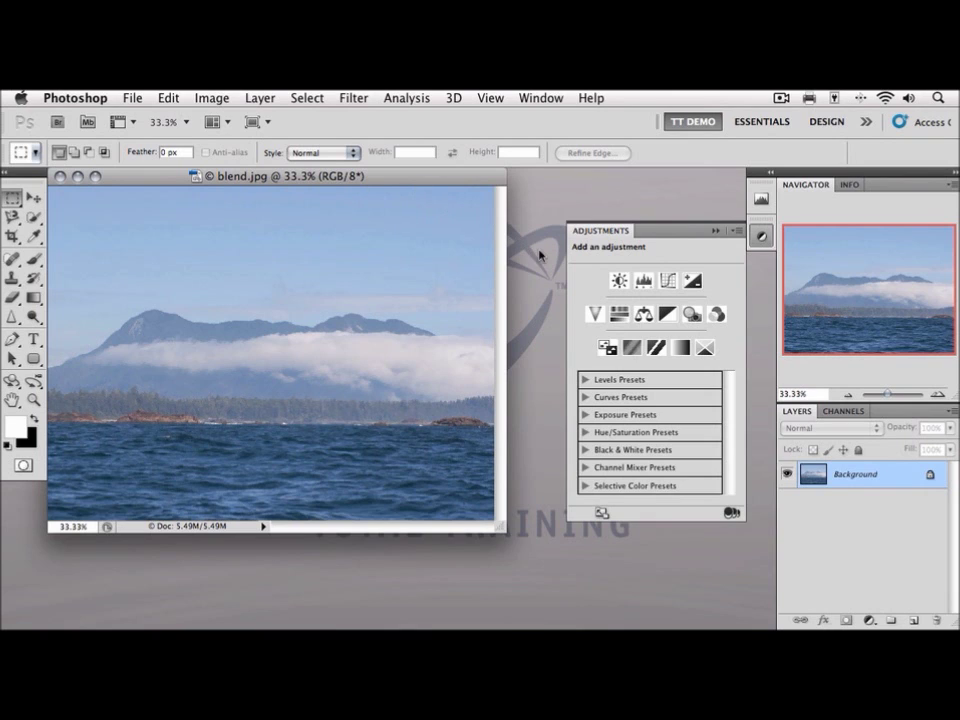
click(619, 282)
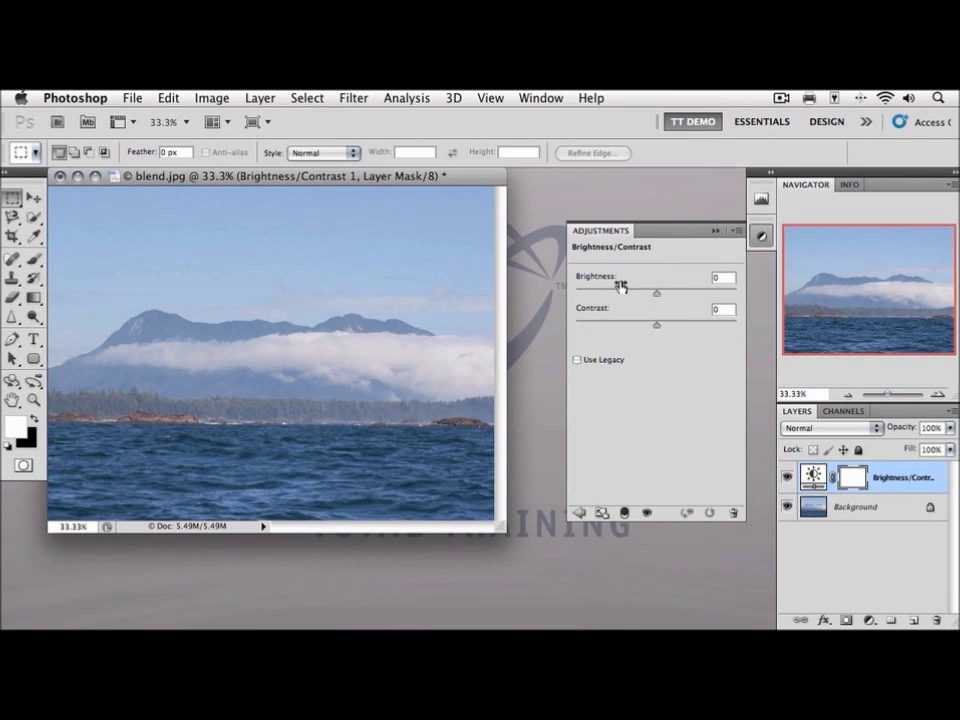
- Try the Overlay blend mode on the Brightness/Contrast layer, replace it with Soft Light and set the layer opacity to 50%
click(818, 427)
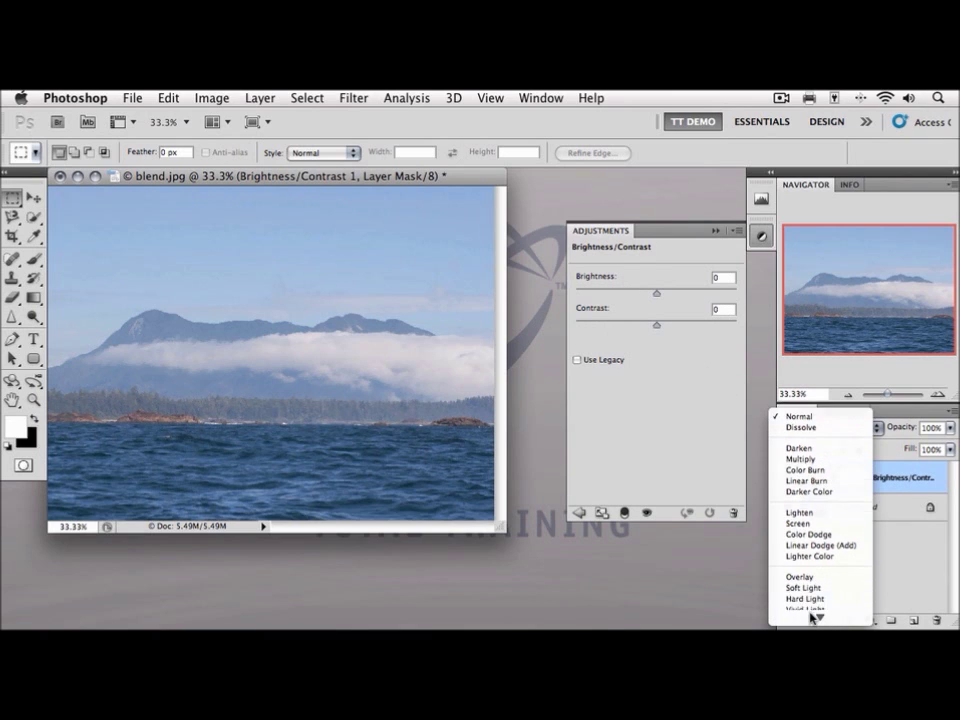
mouse_move(818, 617)
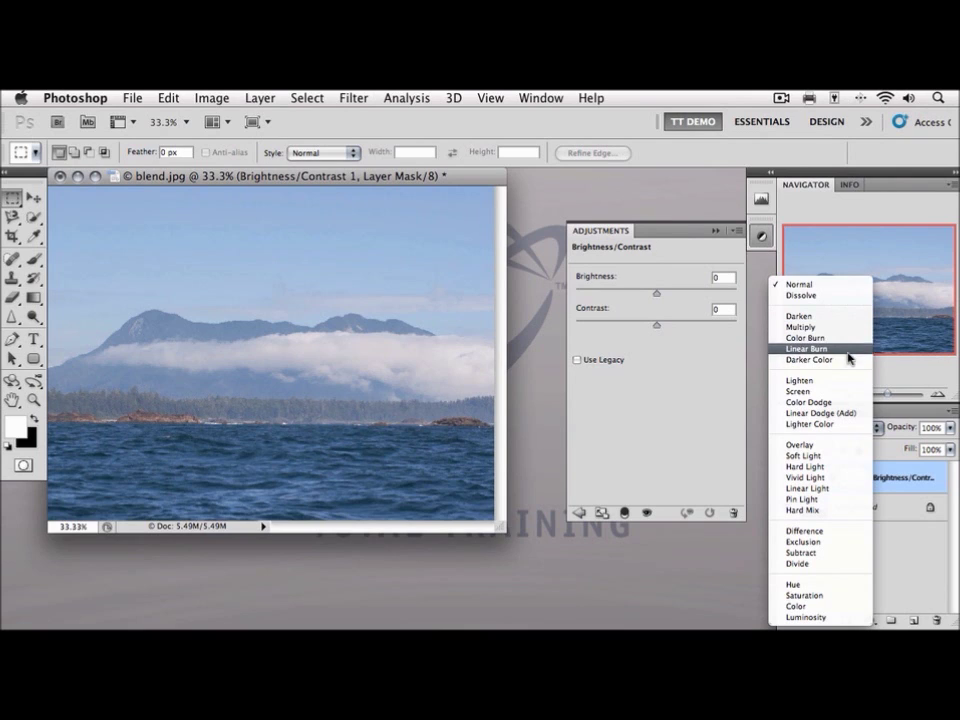
click(843, 446)
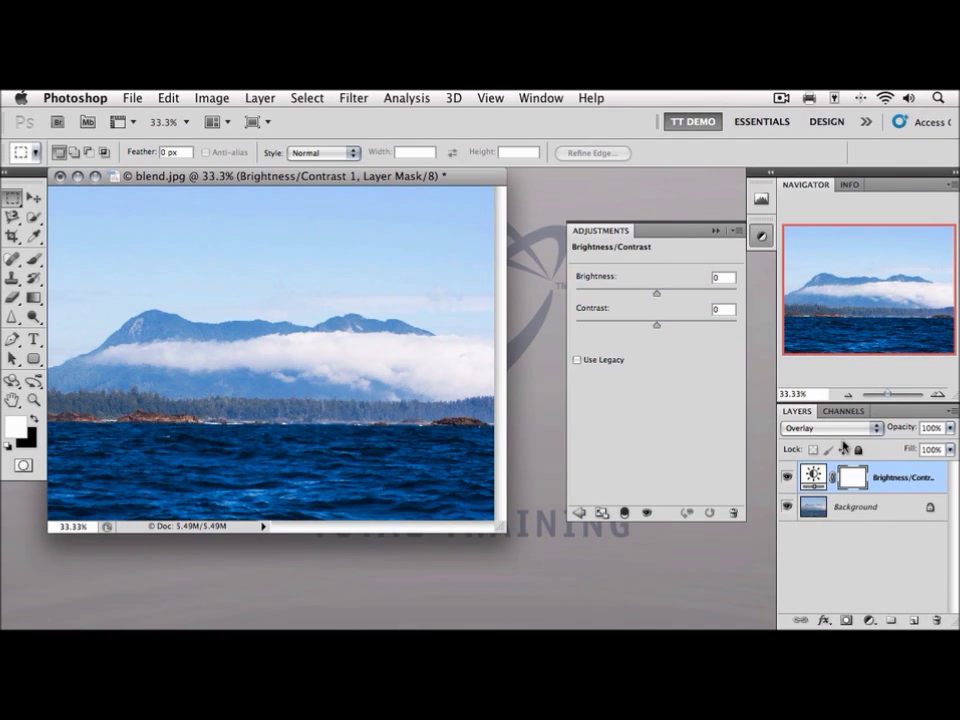
click(840, 428)
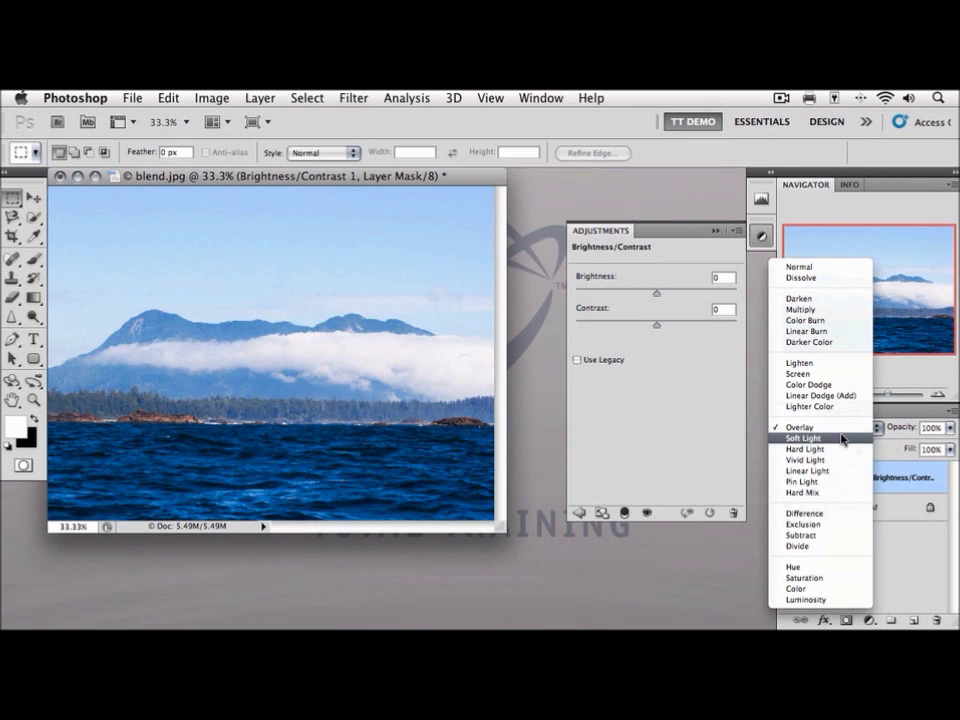
click(840, 440)
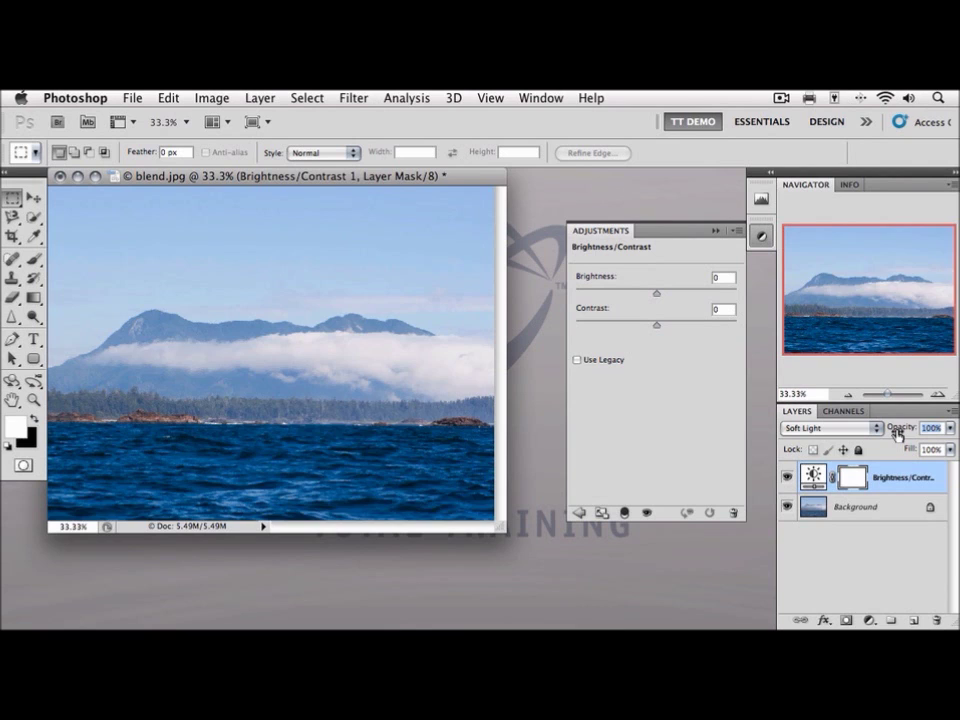
text(50)
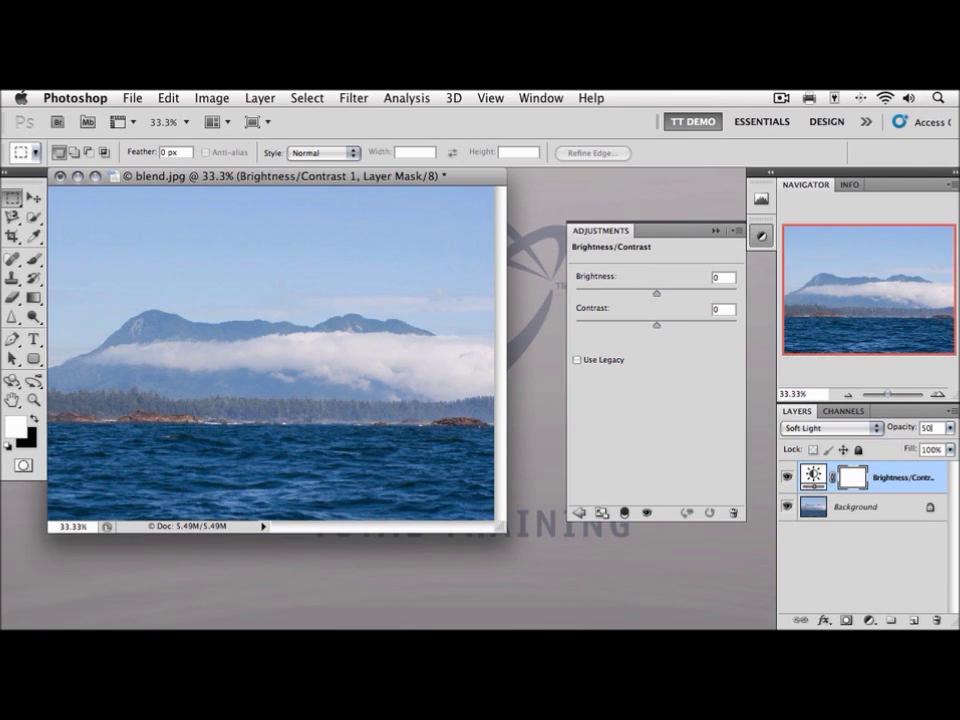
- Compare the Multiply blend mode on the Brightness/Contrast layer, and switch it to Screen
click(830, 427)
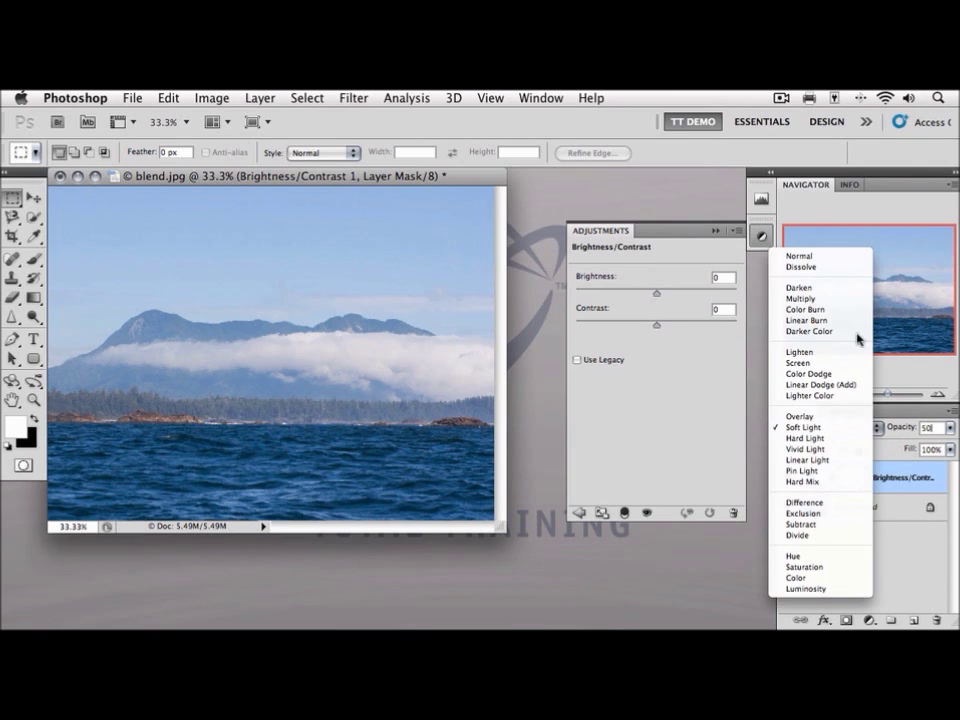
click(842, 300)
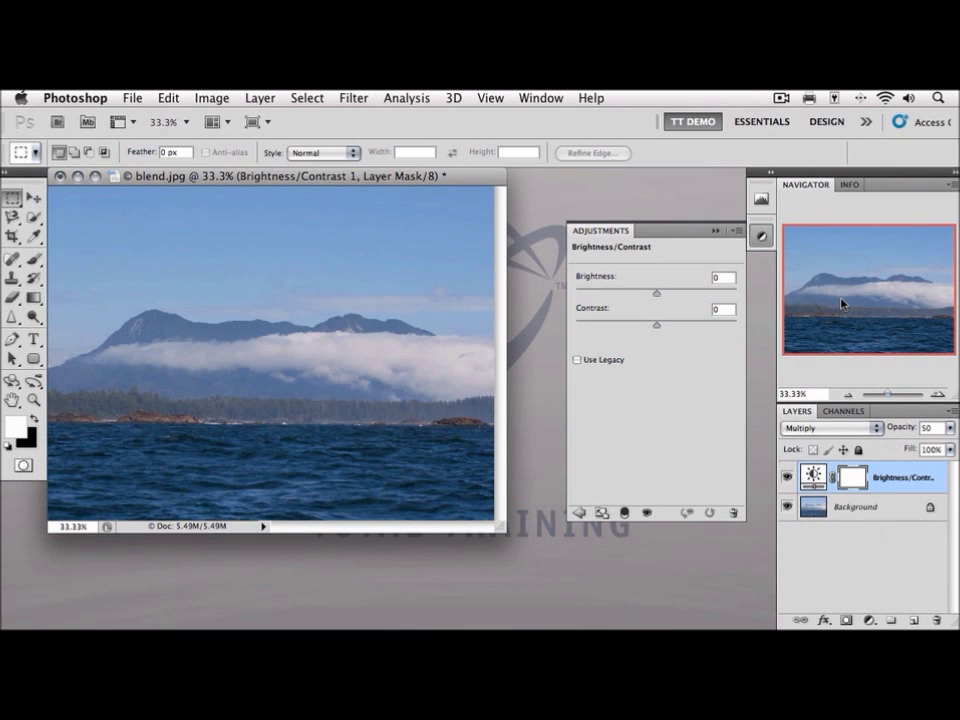
click(825, 428)
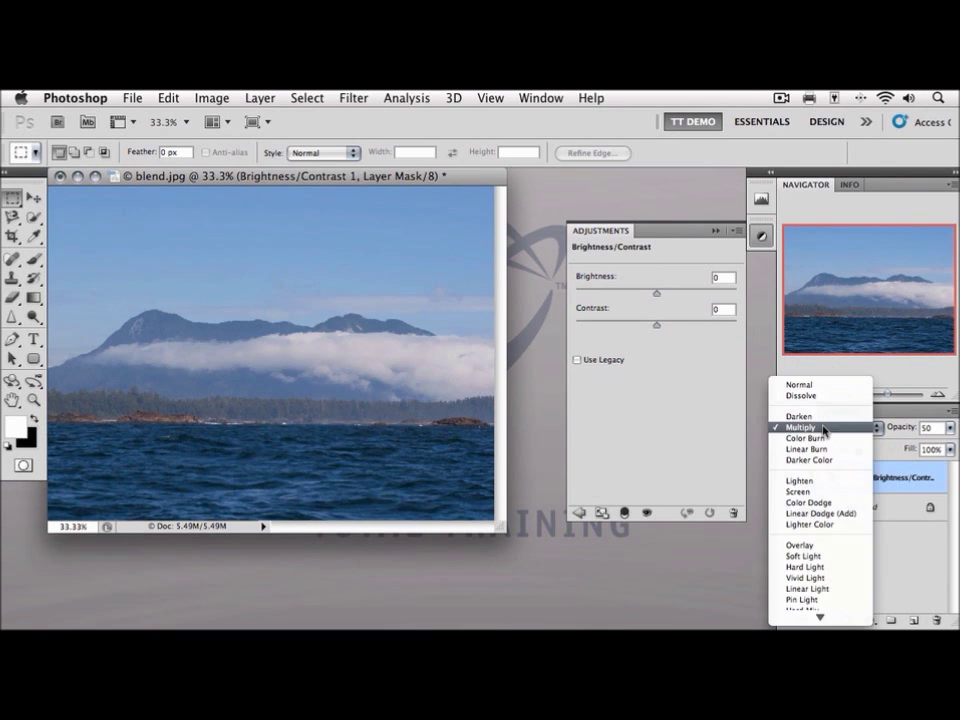
click(819, 492)
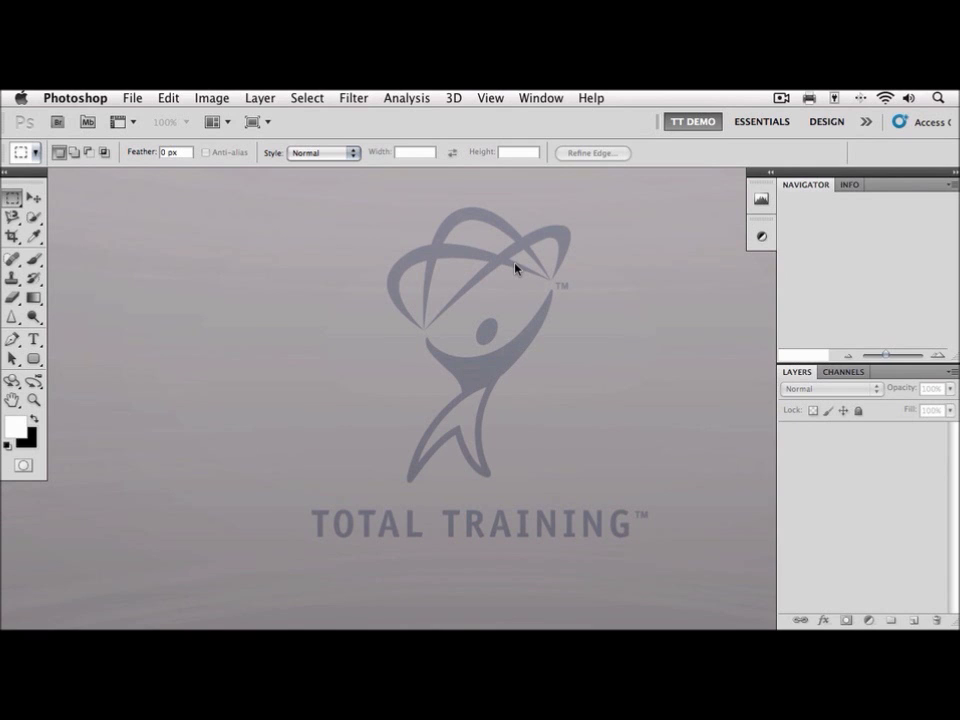
- Open history.jpg from the Chapter 05 folder
key(super+o)
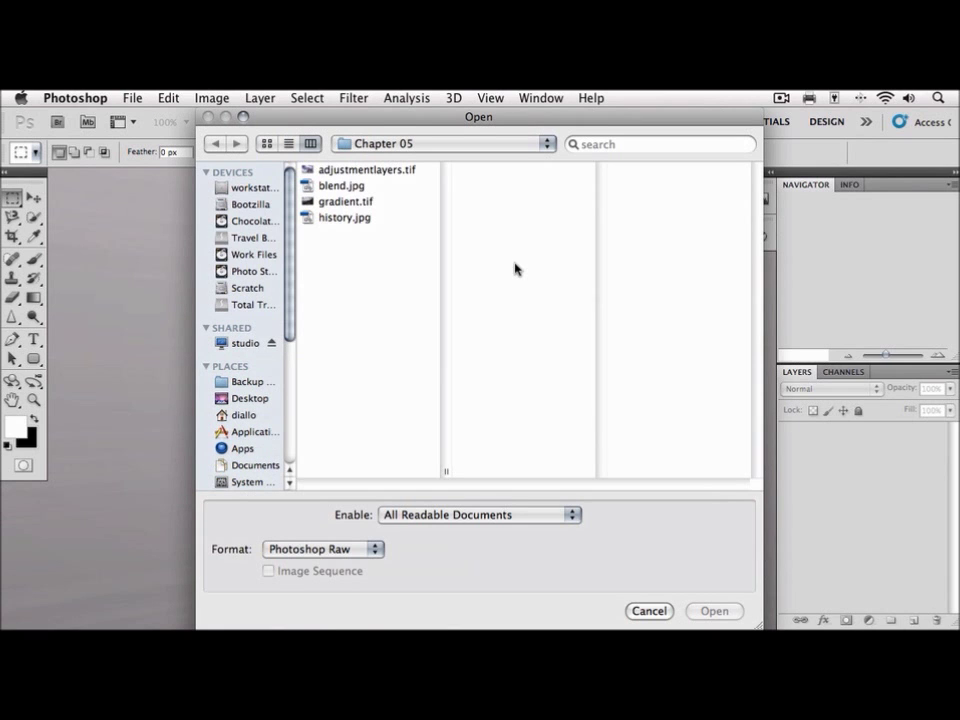
double_click(338, 215)
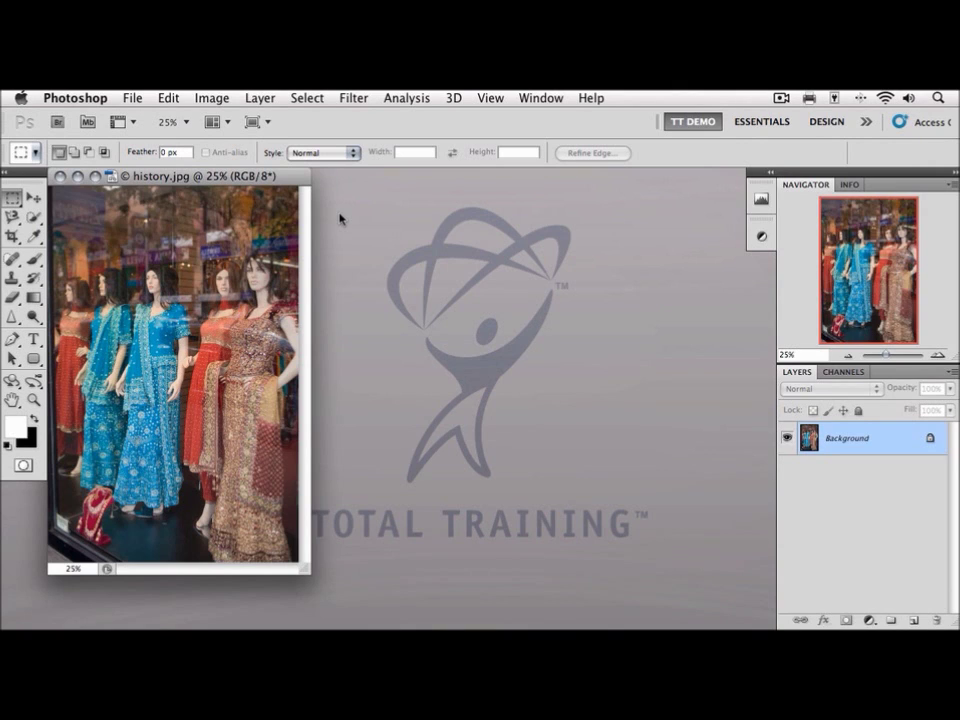
- Display the History panel and separate Mini Bridge from its group, closing Mini Bridge
click(539, 98)
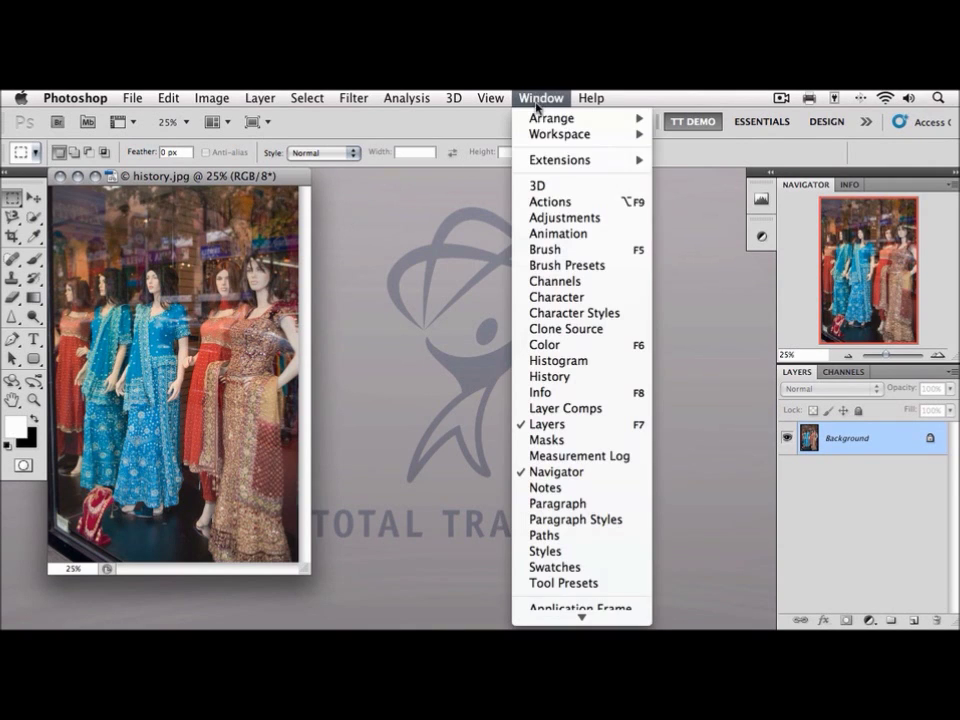
click(557, 376)
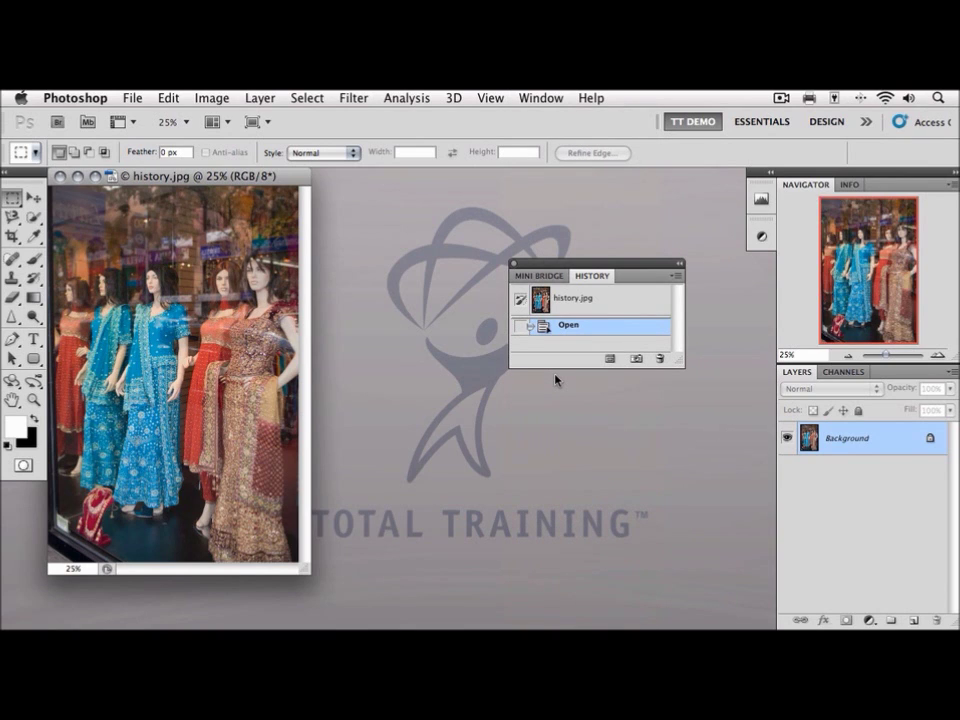
drag(547, 279, 408, 388)
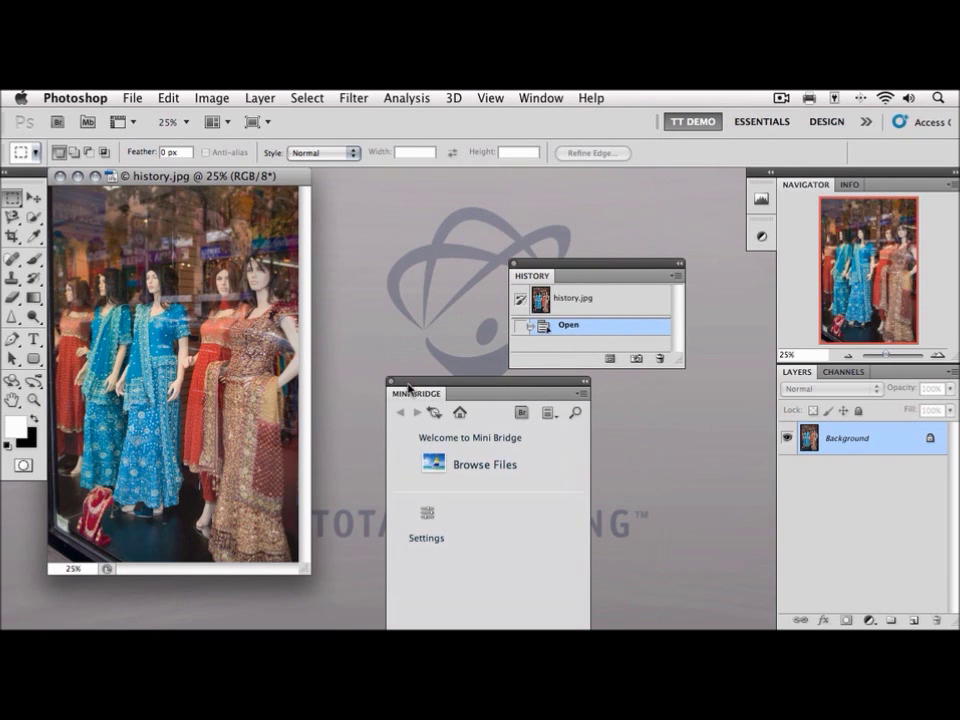
click(391, 382)
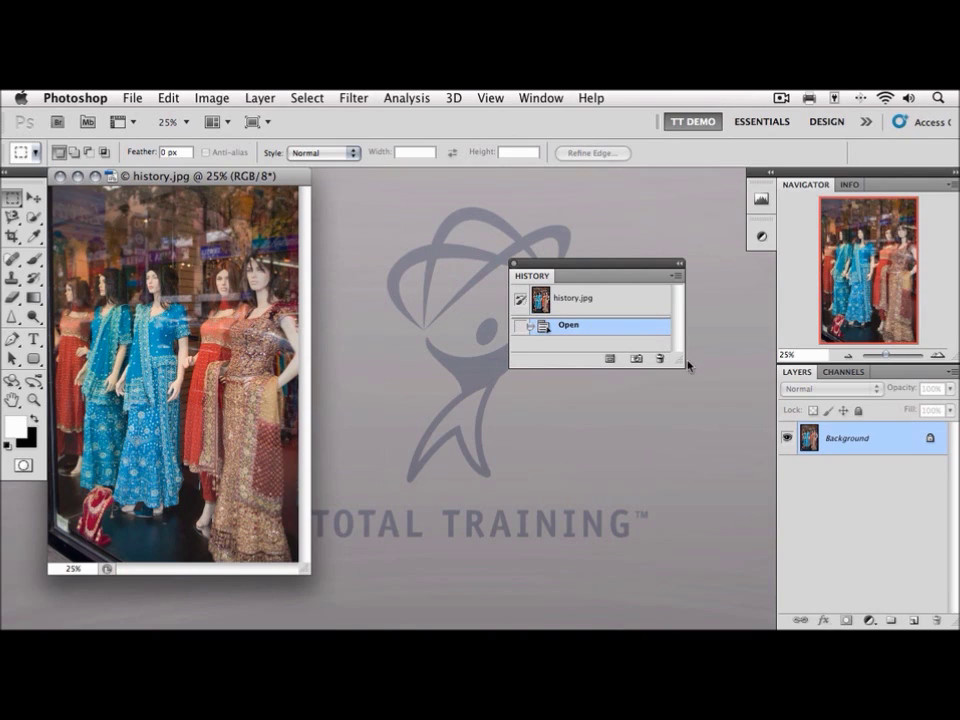
- Make the History panel taller and dock it below Adjustments in the collapsed panel column, leaving it expanded
drag(680, 367, 678, 502)
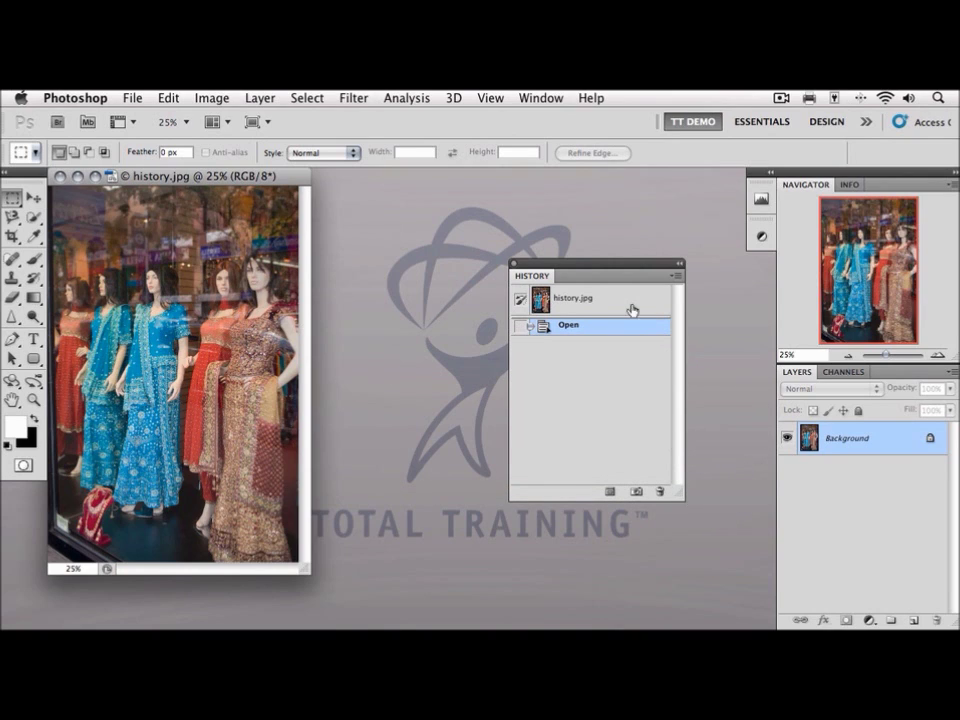
drag(543, 278, 760, 258)
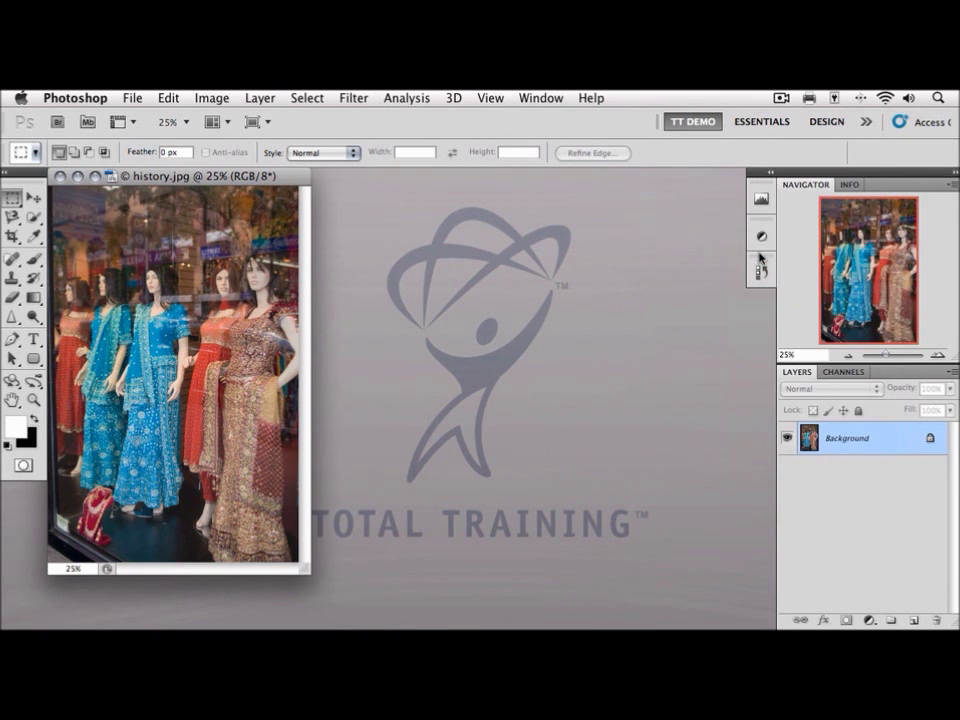
click(761, 271)
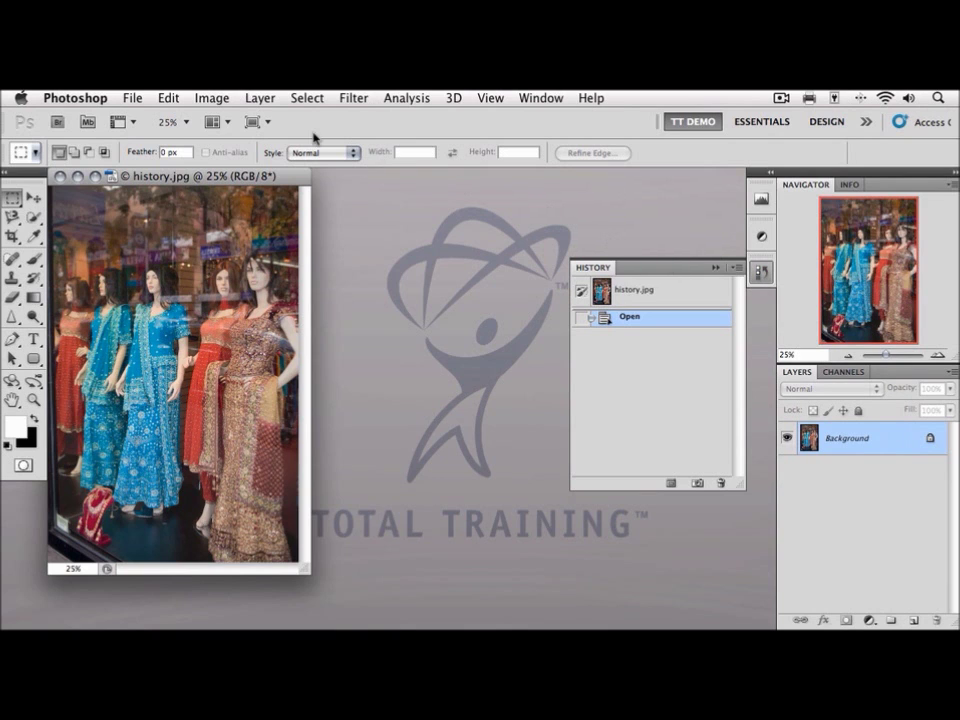
- Apply a direct Hue/Saturation adjustment to history.jpg, raising the Master hue until the blue dresses turn purple
click(226, 100)
mouse_move(245, 144)
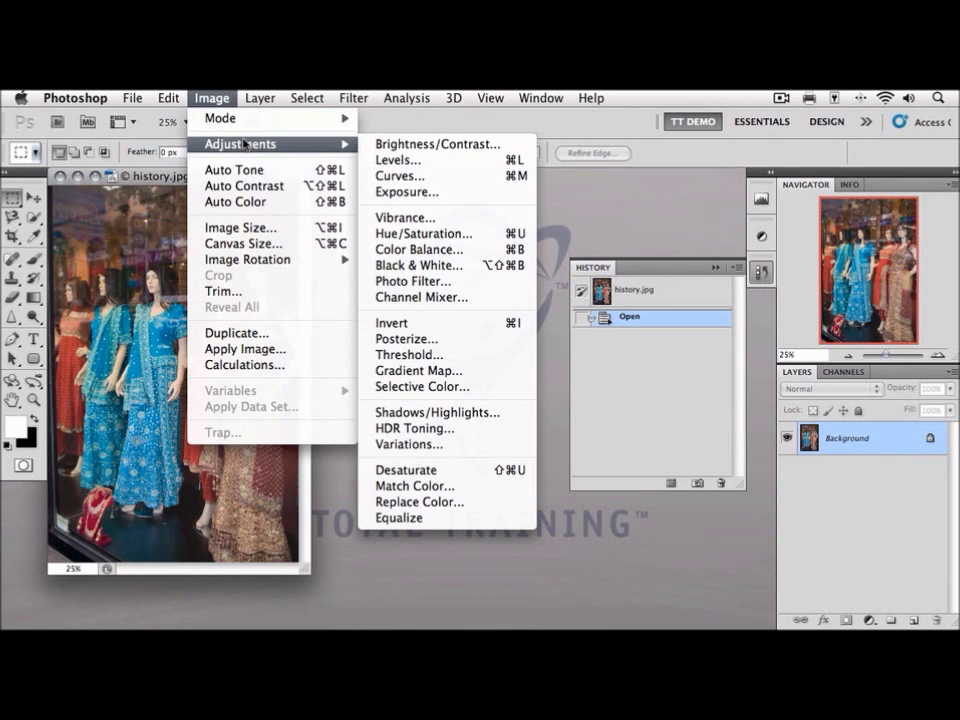
click(401, 233)
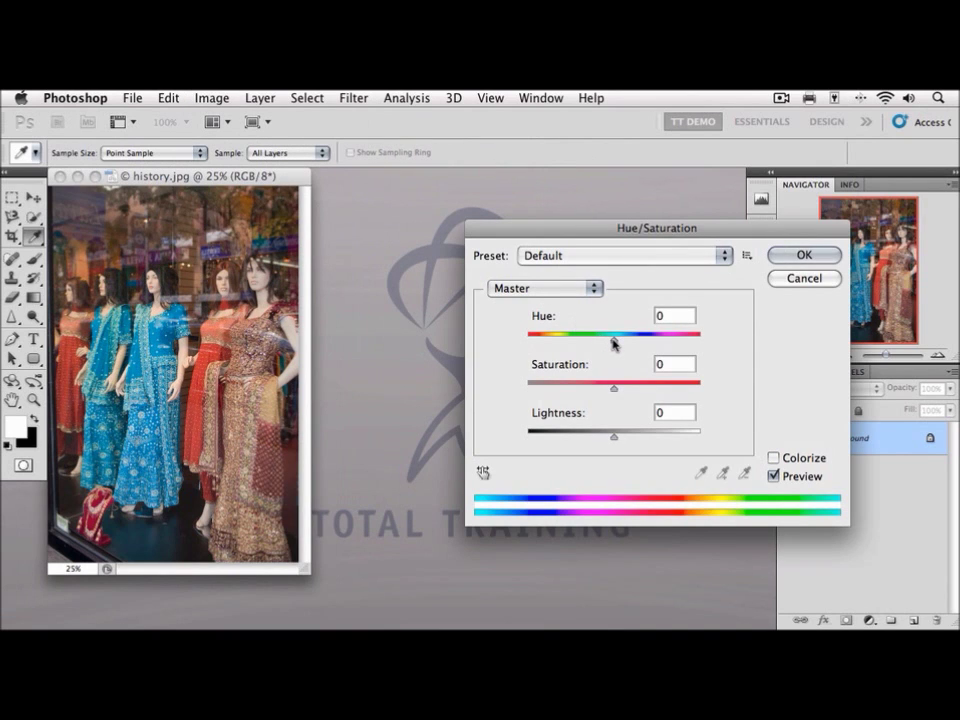
drag(613, 341, 666, 347)
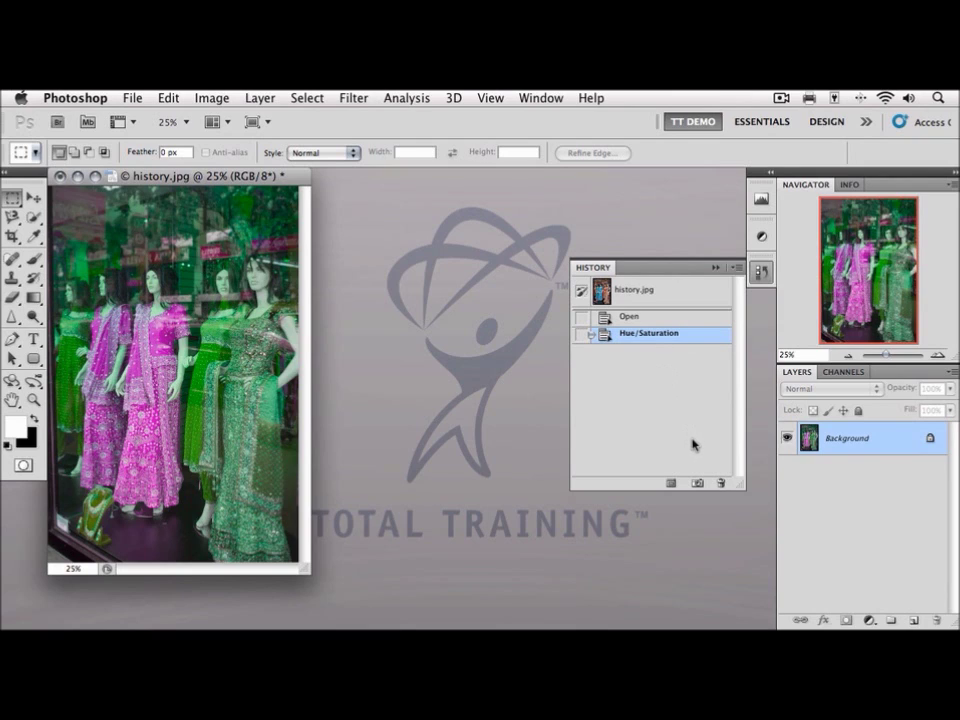
- Create a Full Document history snapshot of the recoloured image named purple
click(699, 484)
alt+click(698, 485)
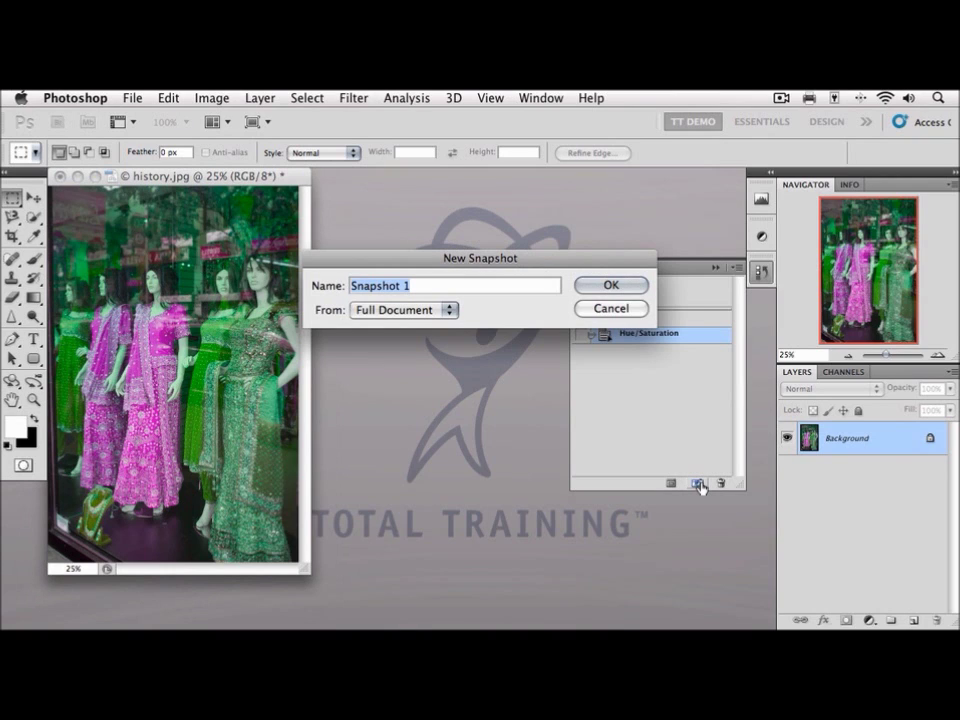
text(purple)
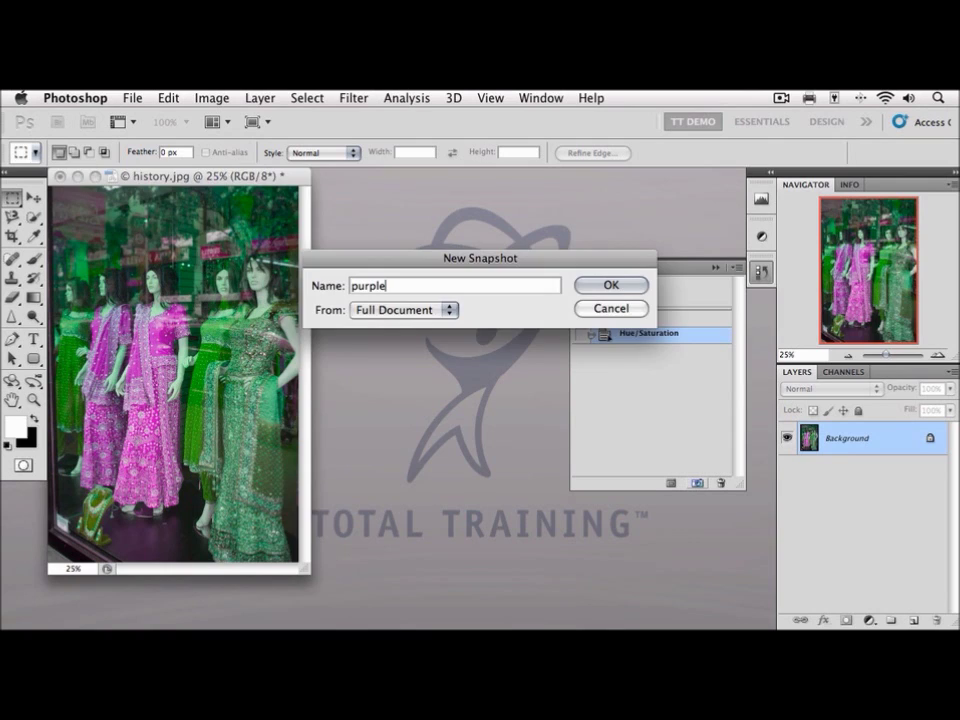
key(Return)
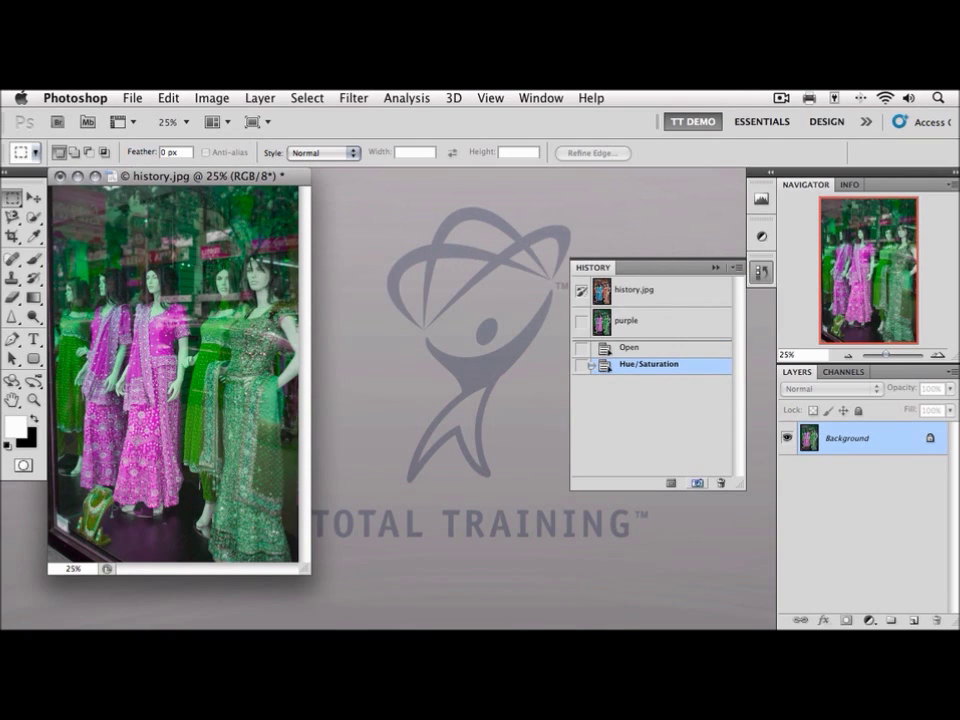
- Return to the original history.jpg snapshot and apply Hue/Saturation, lowering the Master hue until the blue dresses turn green
click(641, 291)
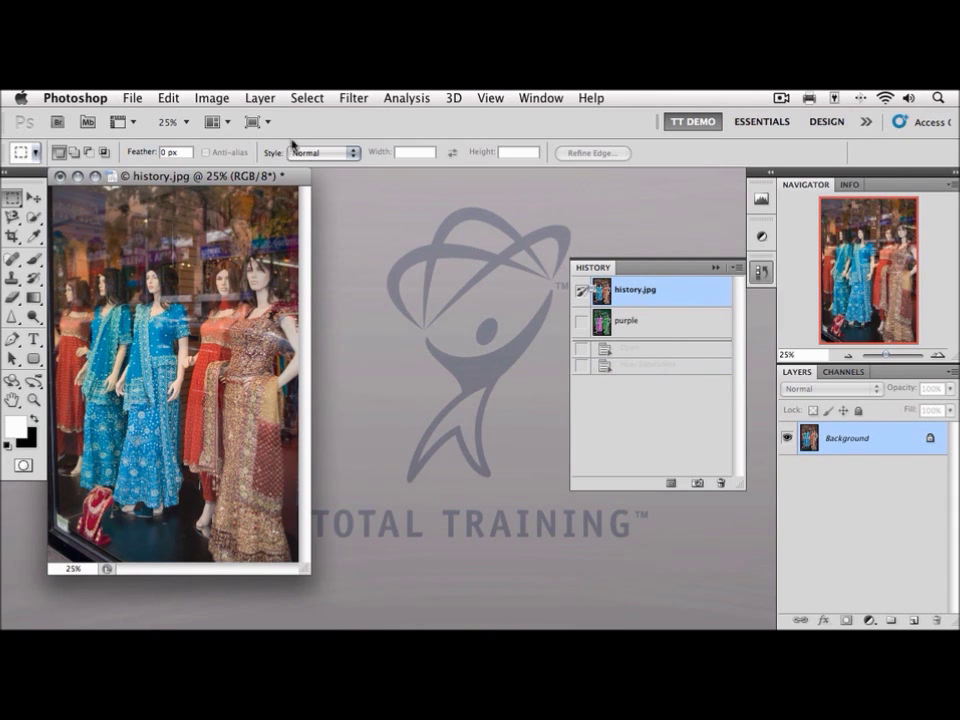
click(216, 99)
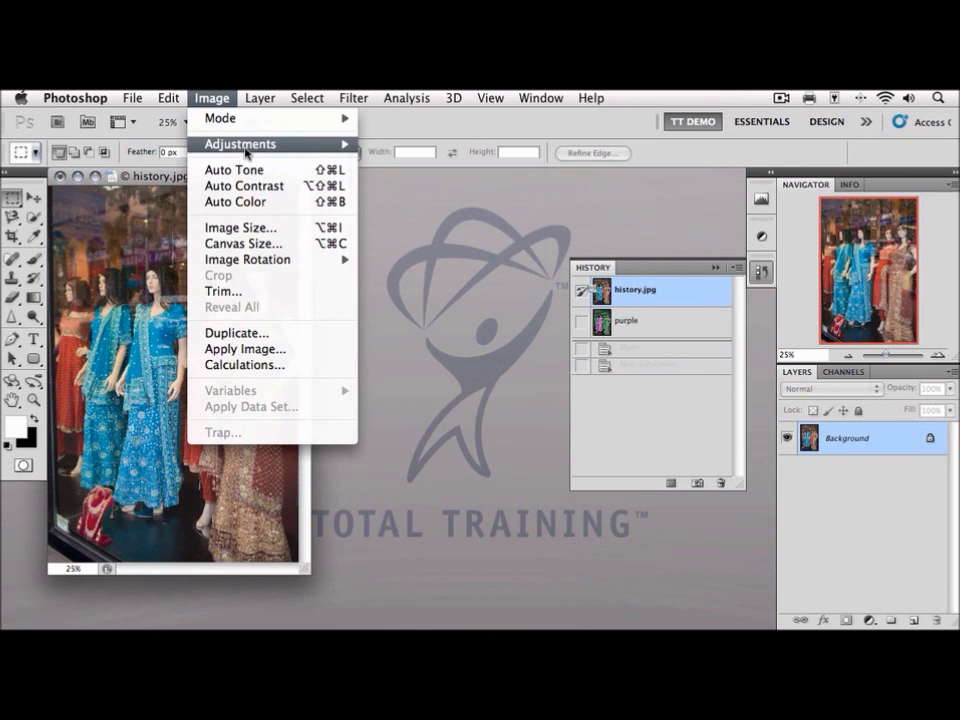
mouse_move(250, 144)
click(407, 235)
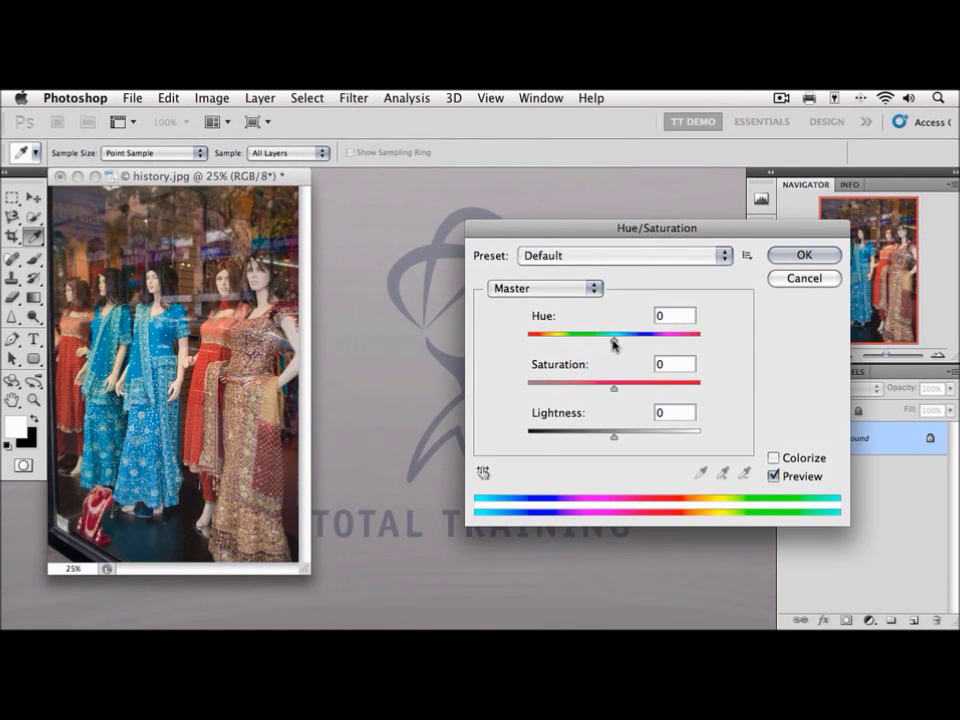
drag(613, 340, 562, 352)
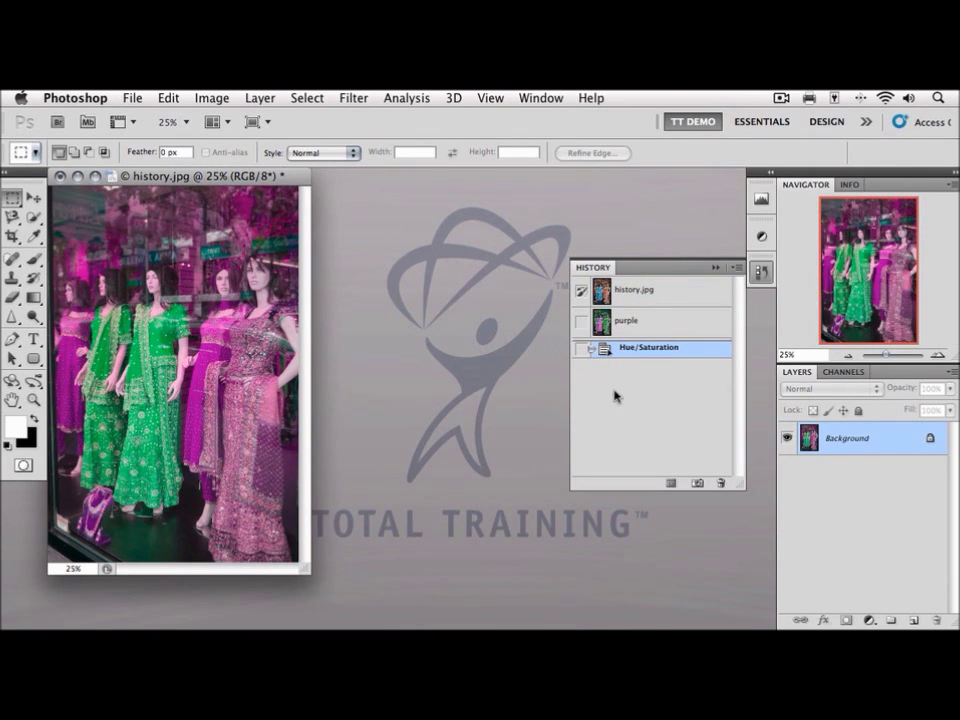
- Create a Full Document history snapshot of the recoloured image named green
alt+click(698, 485)
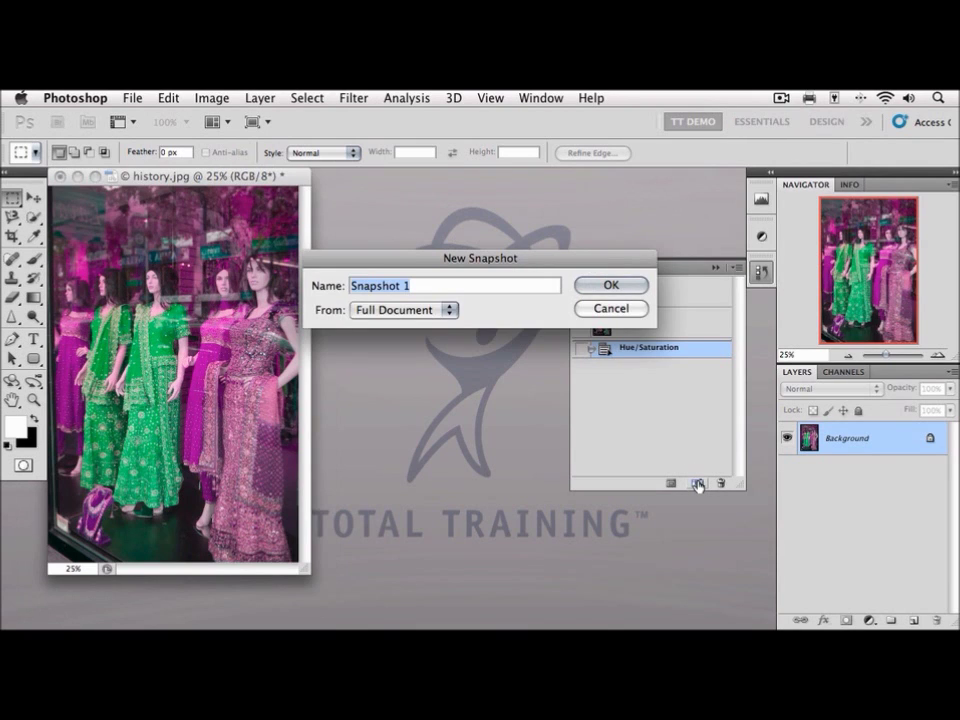
text(green)
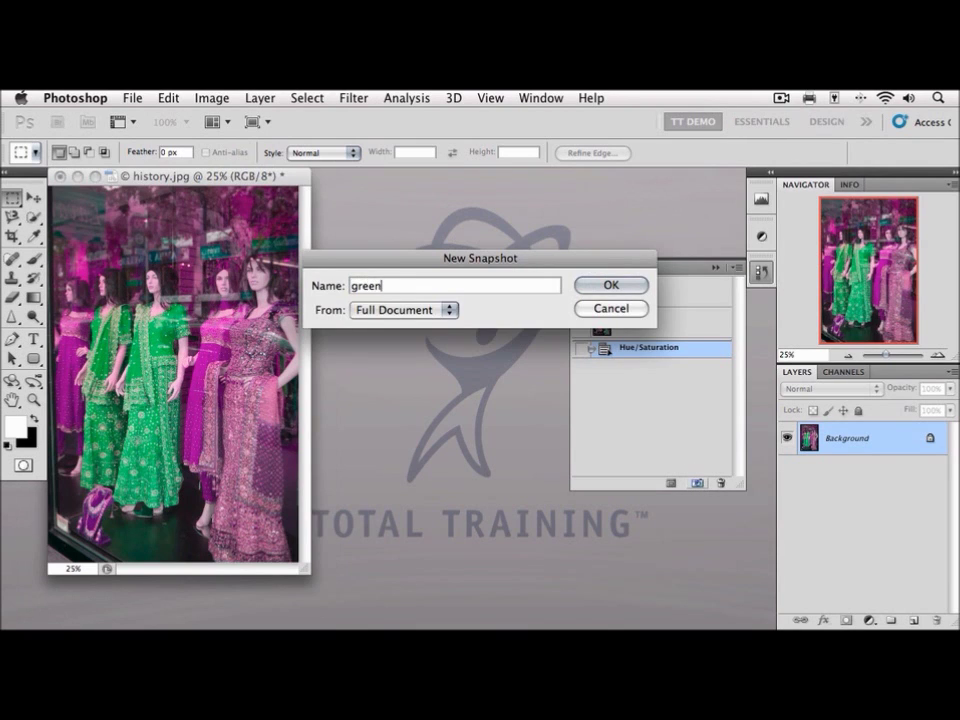
key(Return)
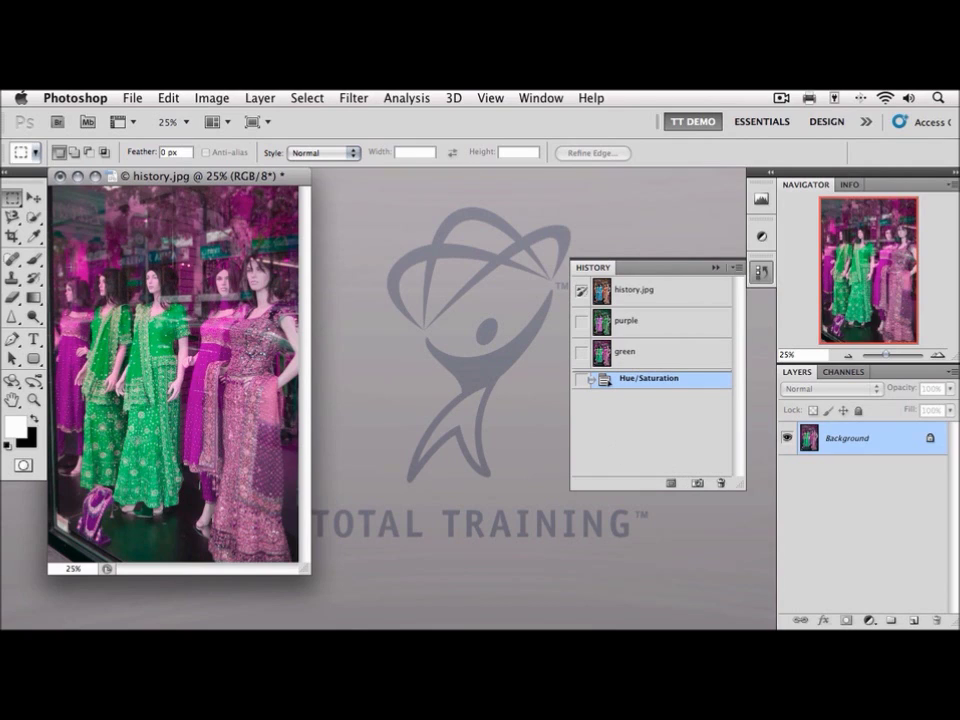
- Restore the original history.jpg snapshot and paint the front blue dress with a 175 px History Brush sourced from the purple snapshot
click(31, 281)
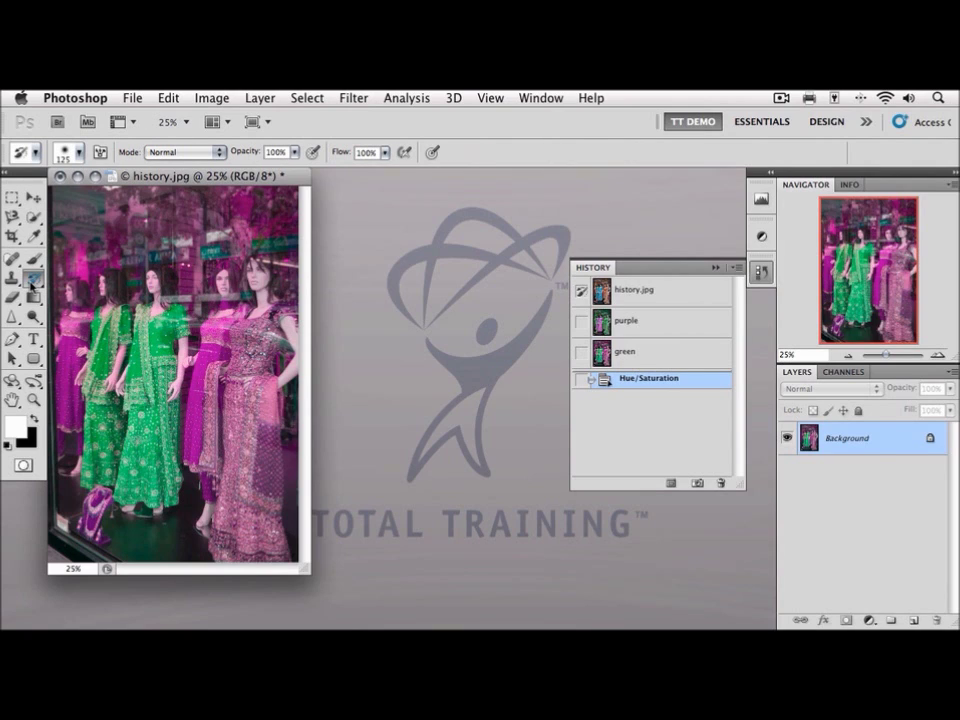
click(80, 156)
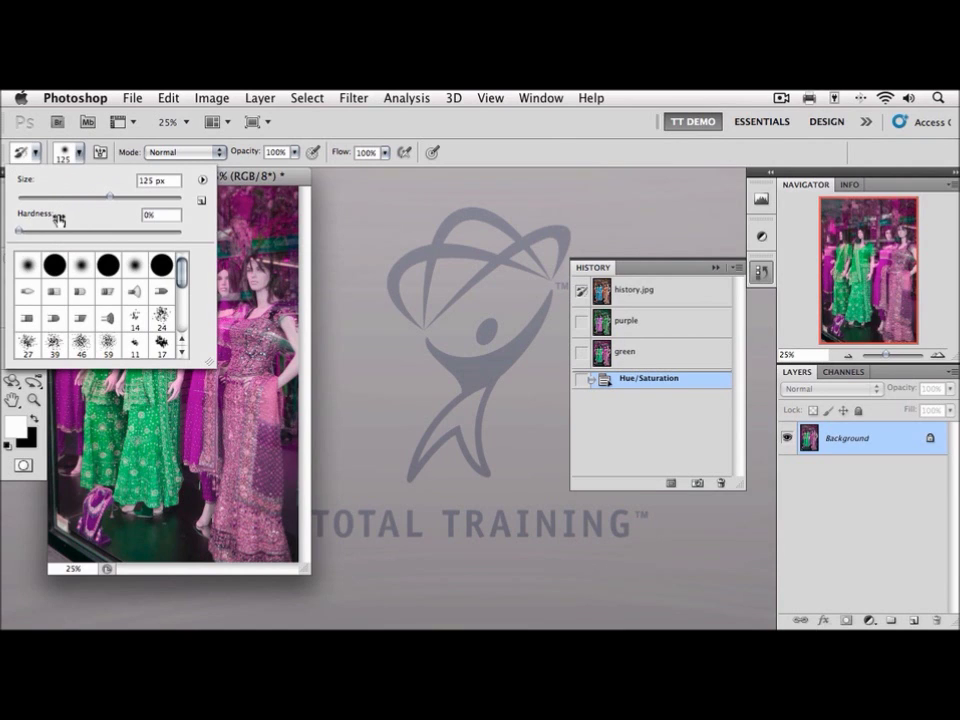
key(Return)
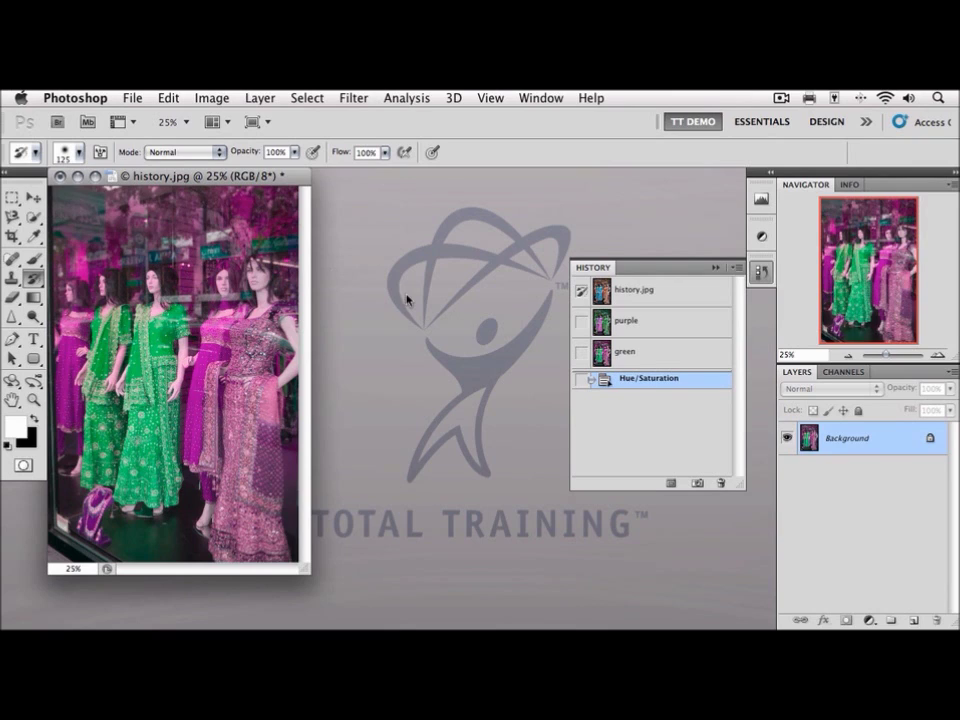
click(640, 290)
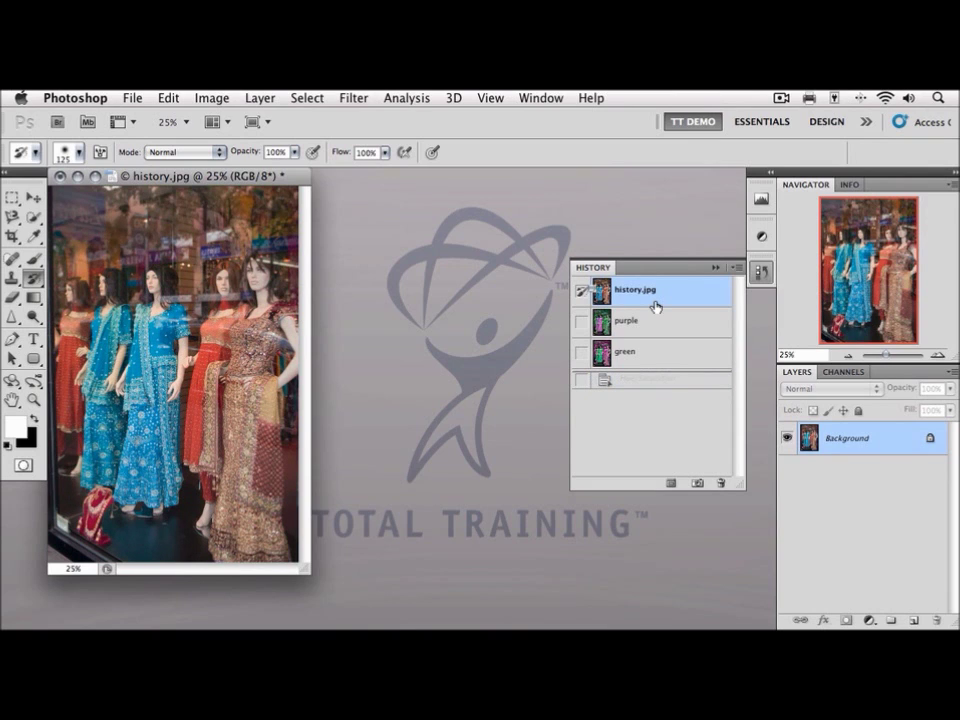
click(581, 323)
key(bracketright)
key(bracketright)
click(173, 321)
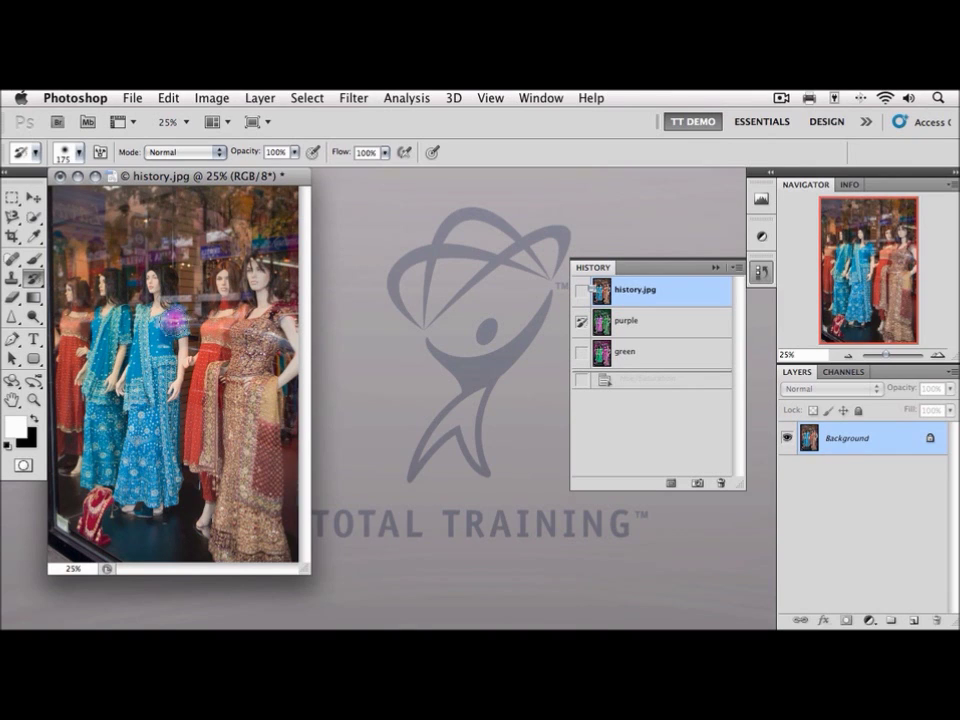
mouse_move(173, 321)
mouse_down()
mouse_move(140, 330)
mouse_move(145, 380)
mouse_up()
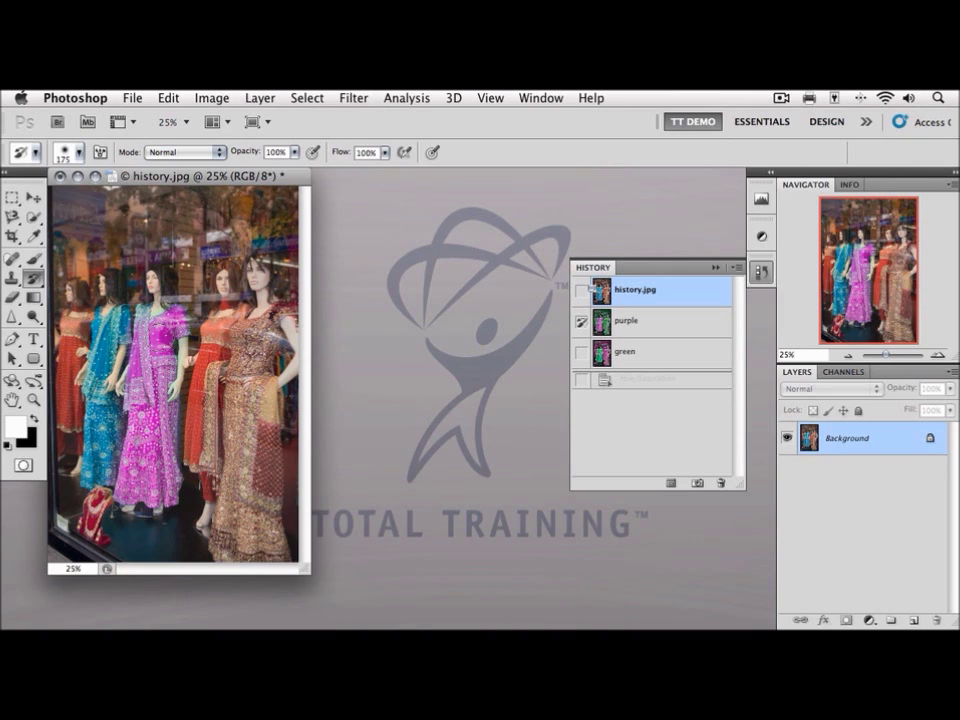
drag(126, 258, 135, 330)
- Touch up the remaining details of the front dress from the purple snapshot with a 90 px History Brush
key(bracketleft)
key(bracketleft)
key(bracketleft)
key(bracketleft)
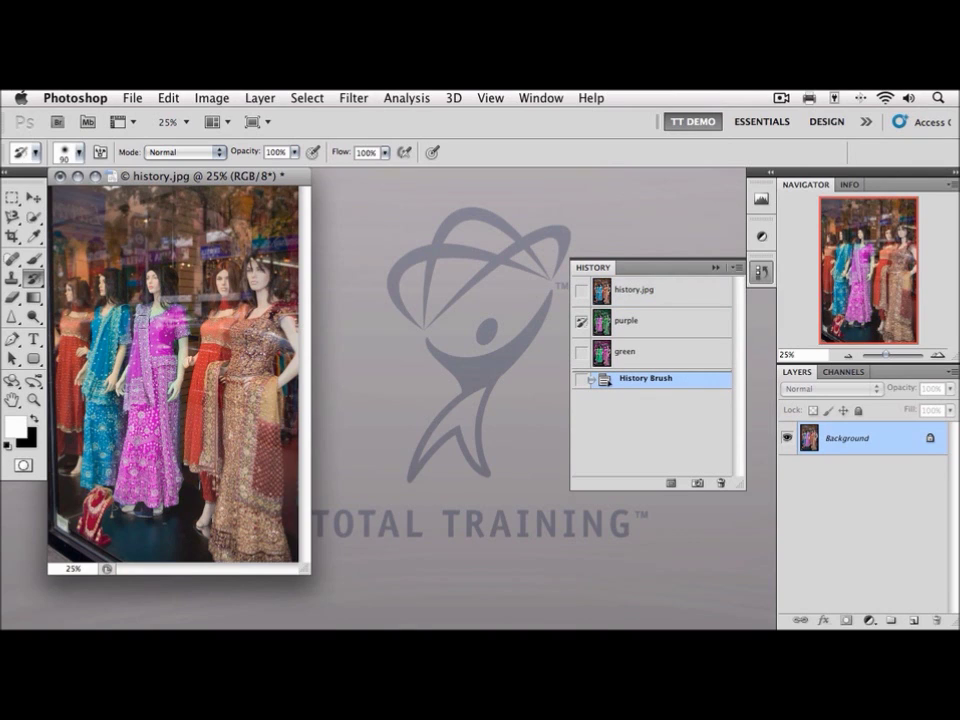
drag(113, 230, 118, 233)
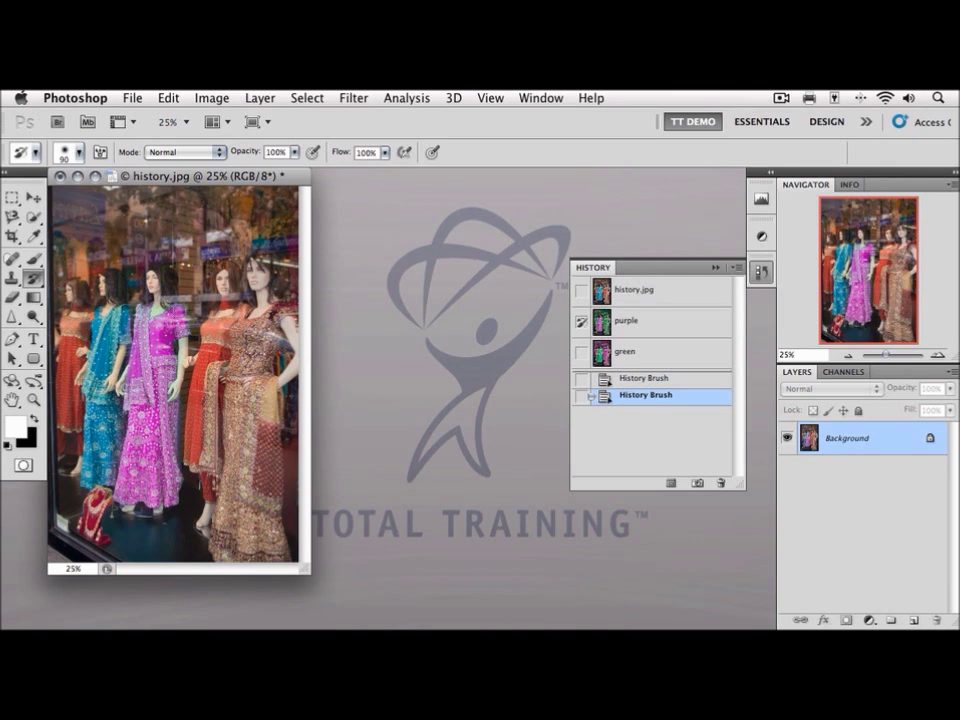
click(140, 249)
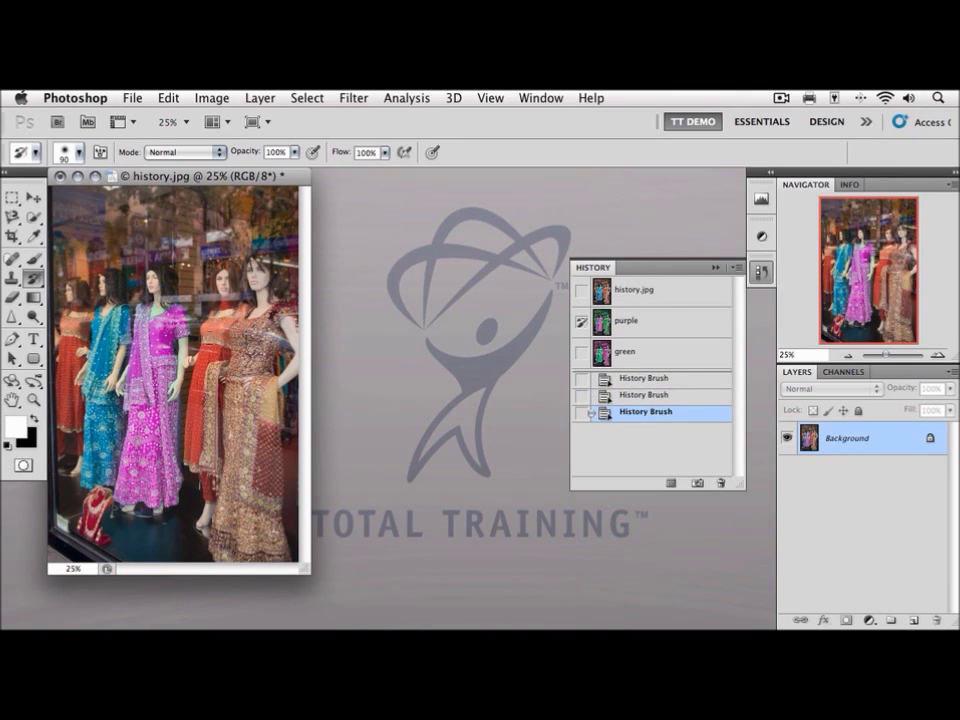
- Paint the other blue dress from the green snapshot with a 100 px History Brush, then clean up stray colour using history.jpg as source
click(582, 354)
key(bracketright)
mouse_move(112, 304)
mouse_down()
mouse_move(120, 314)
mouse_move(124, 306)
mouse_up()
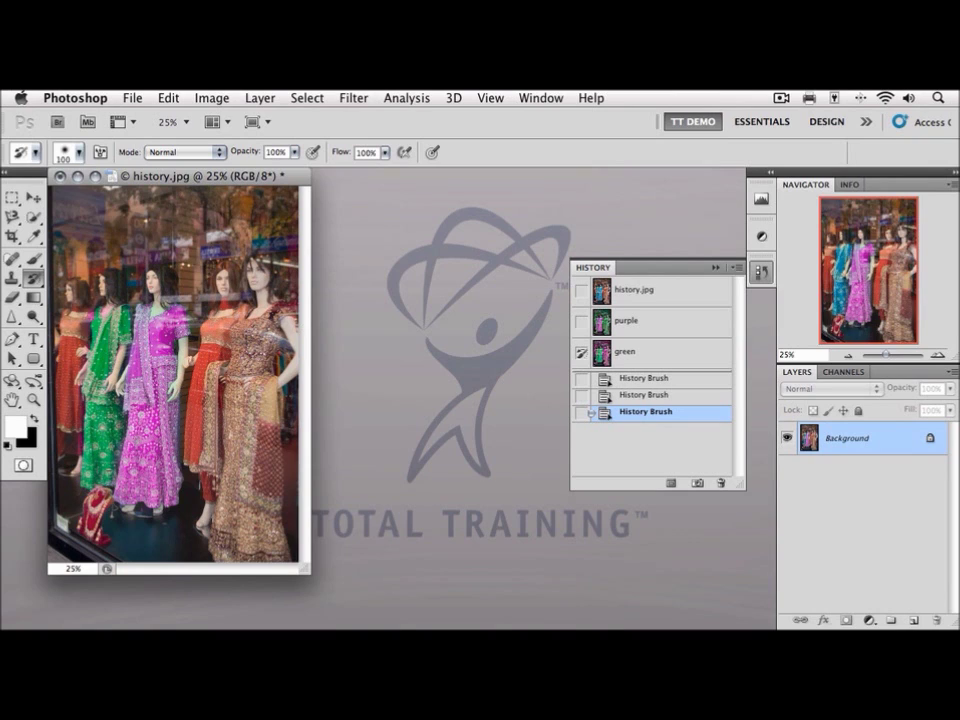
drag(66, 362, 80, 358)
drag(95, 236, 76, 233)
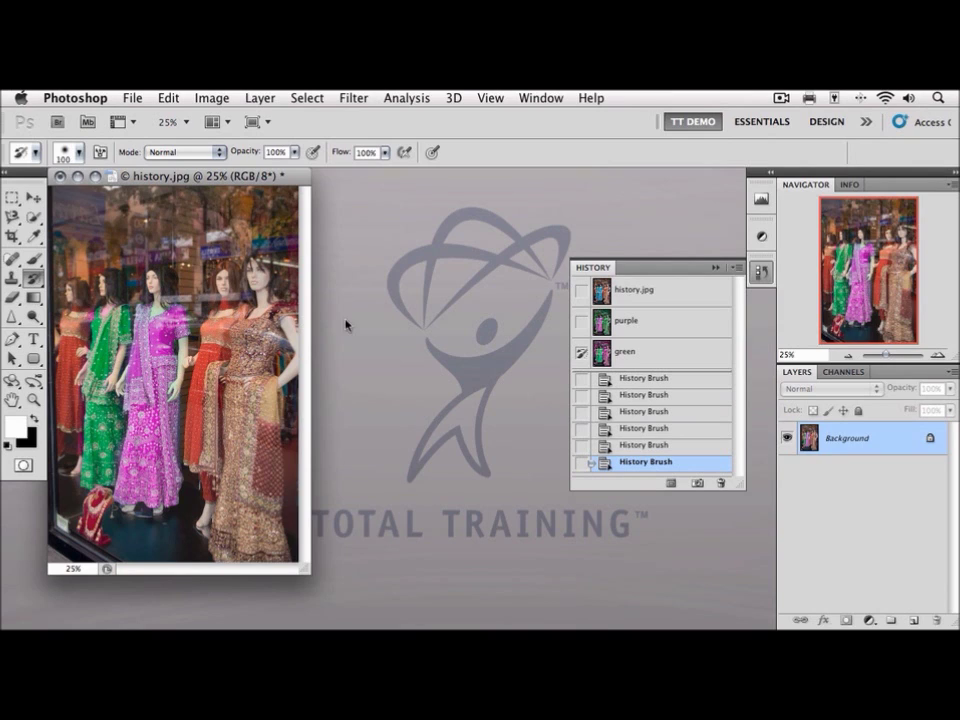
click(580, 292)
click(63, 237)
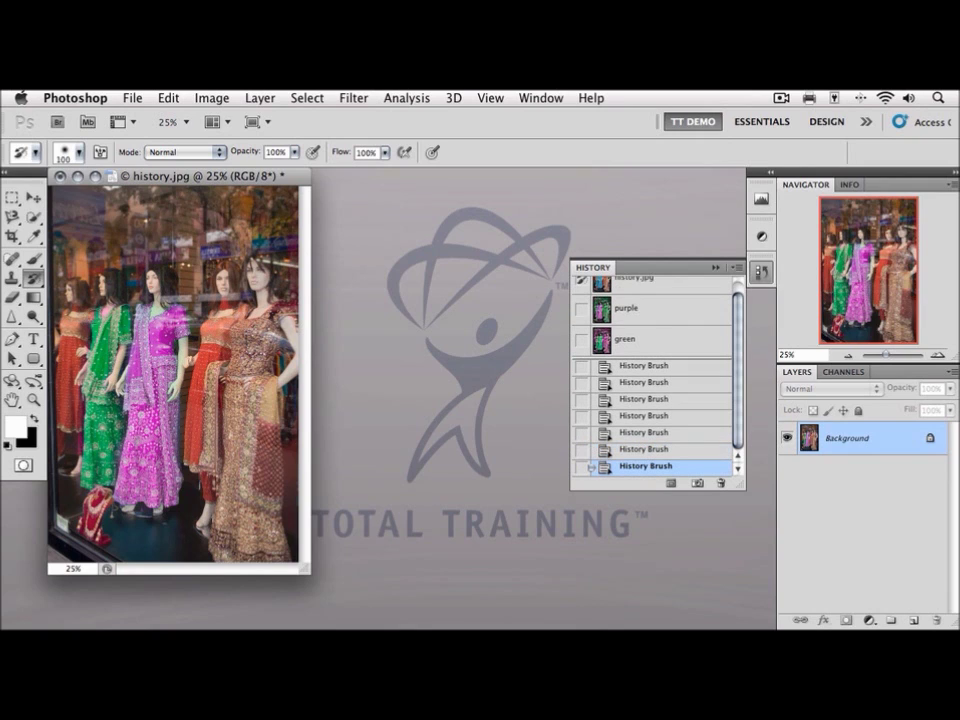
- Compare the original history.jpg snapshot with the painted result, ending on the latest History Brush state
click(650, 288)
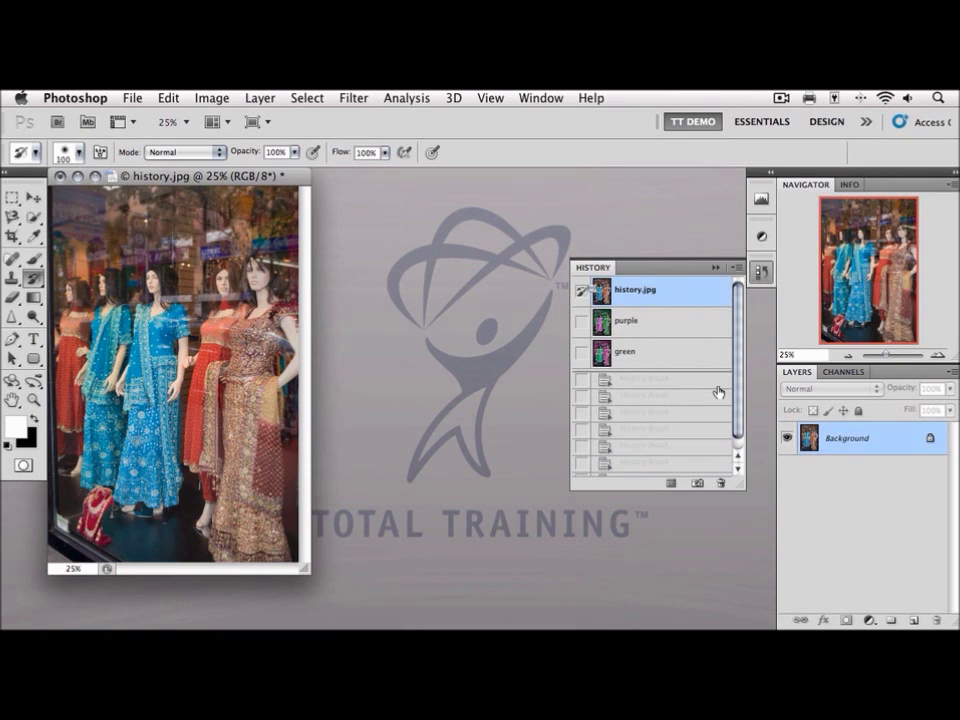
scroll(735, 388, down, 1)
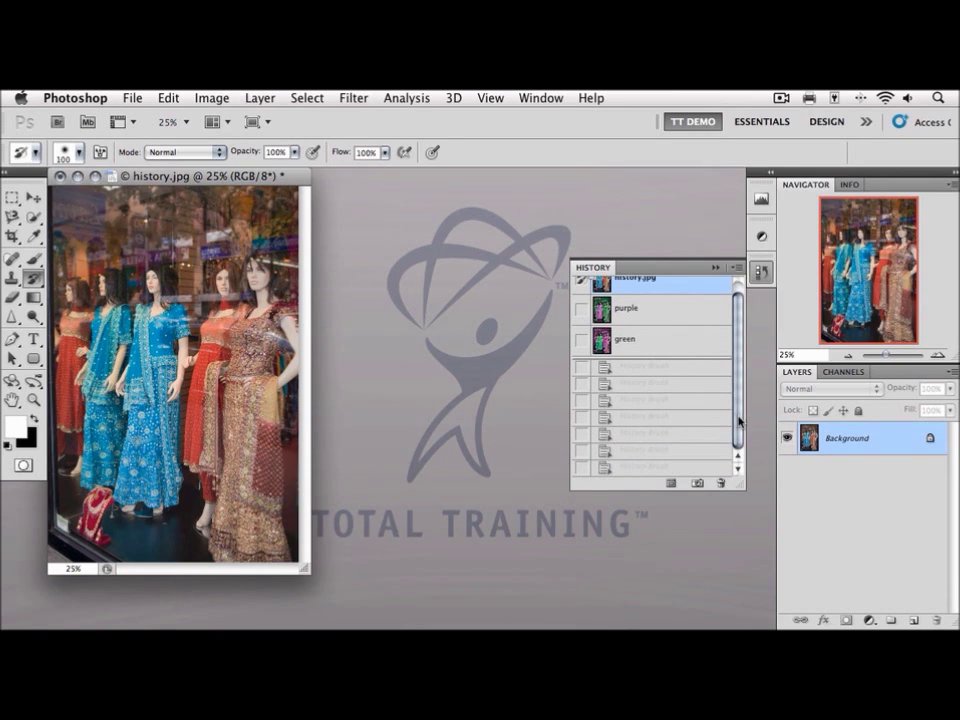
click(697, 468)
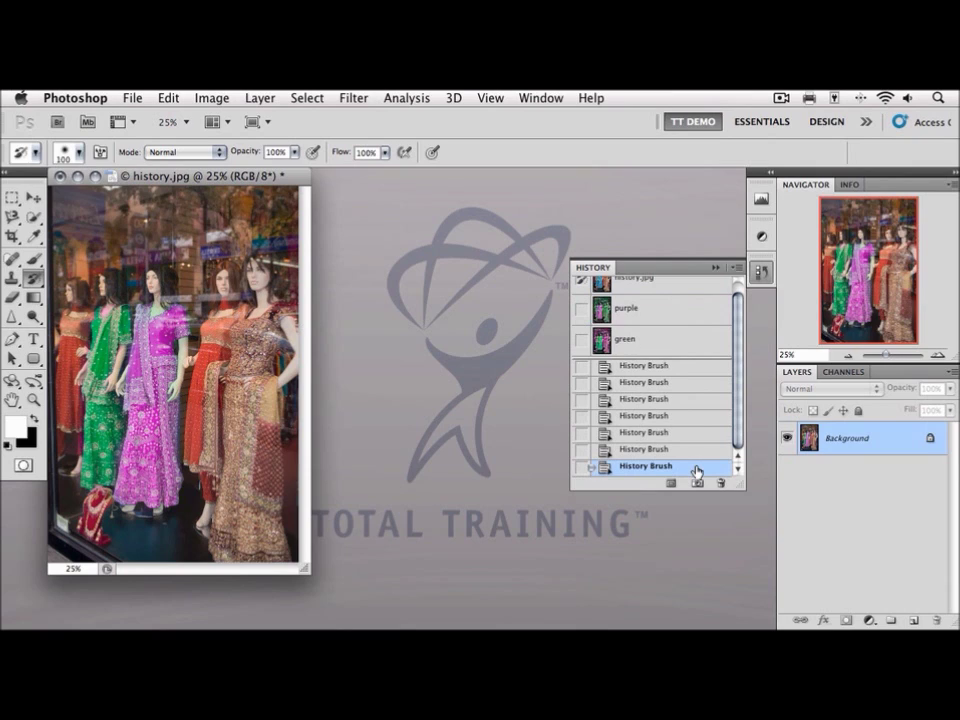